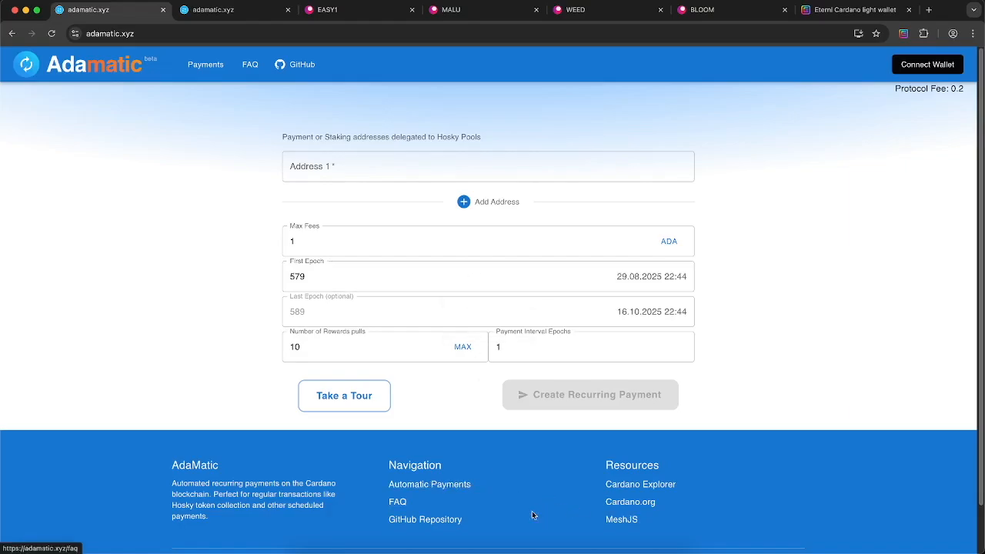
Open the project's GitHub repository in a new tab, look it over, then close it
super+click(434, 517)
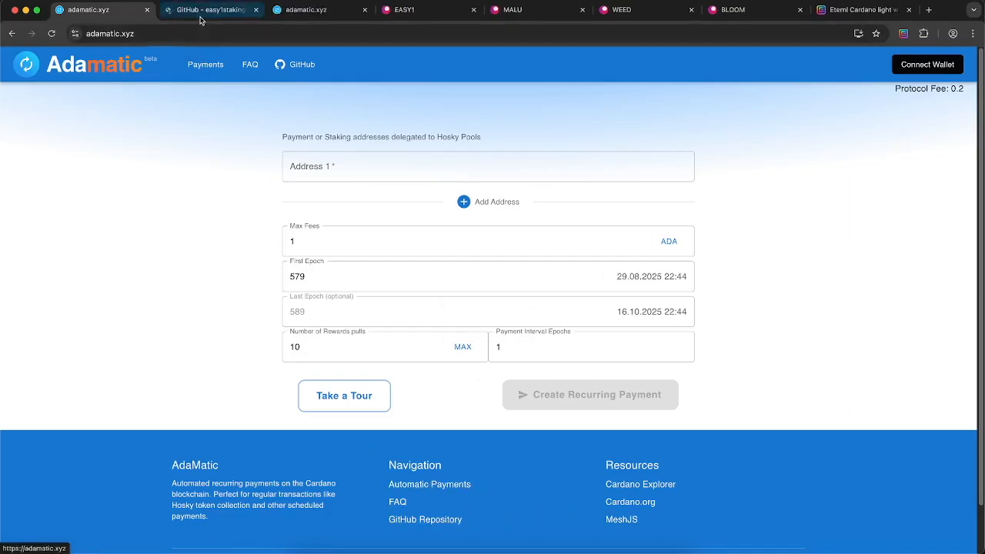
click(202, 10)
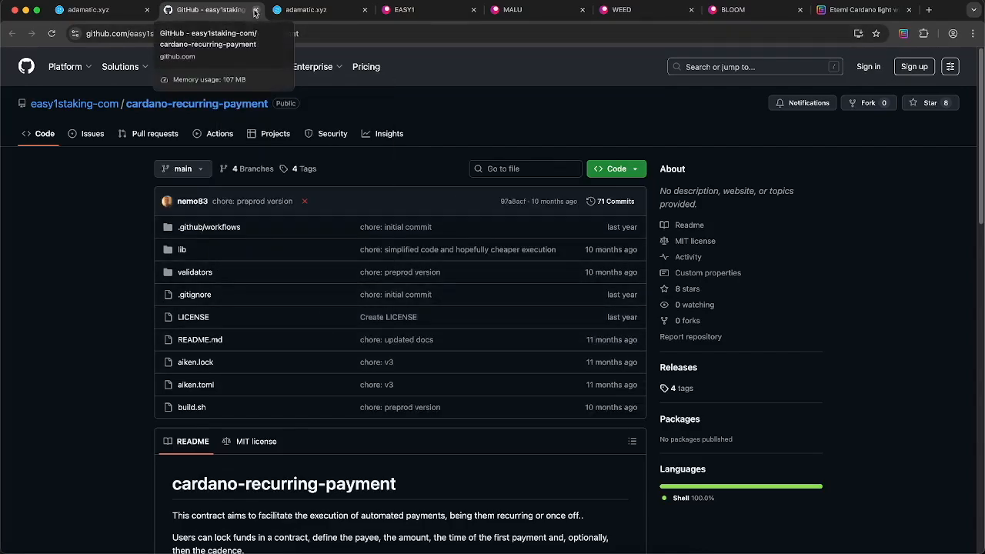
click(254, 11)
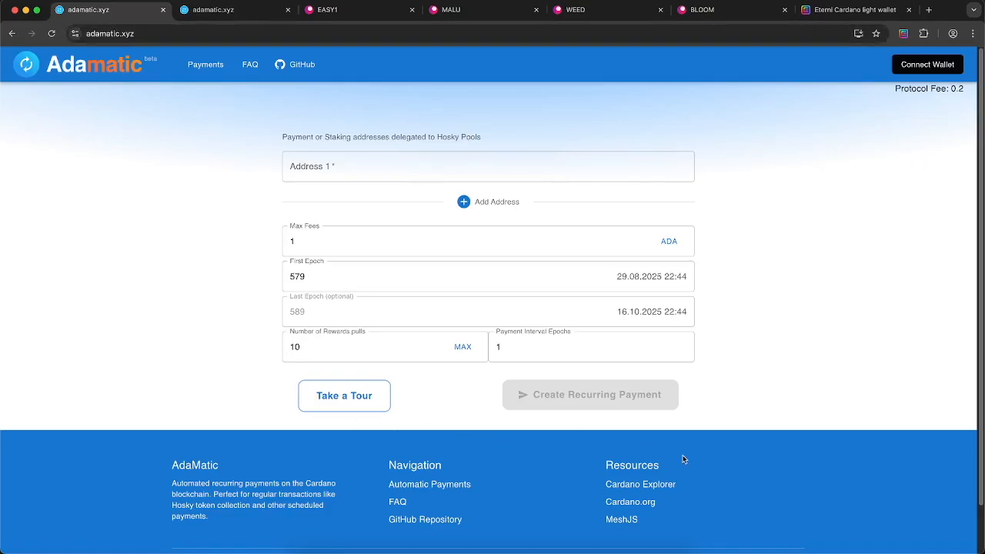
Switch to the other Adamatic page and step back and forth through the guided tour
click(210, 13)
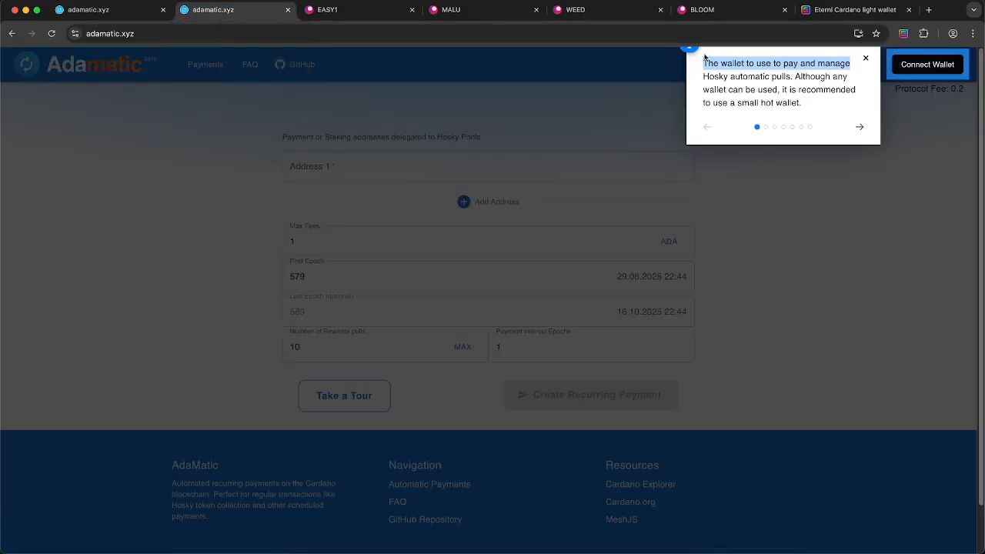
key(Right)
key(Right)
key(Right)
key(Right)
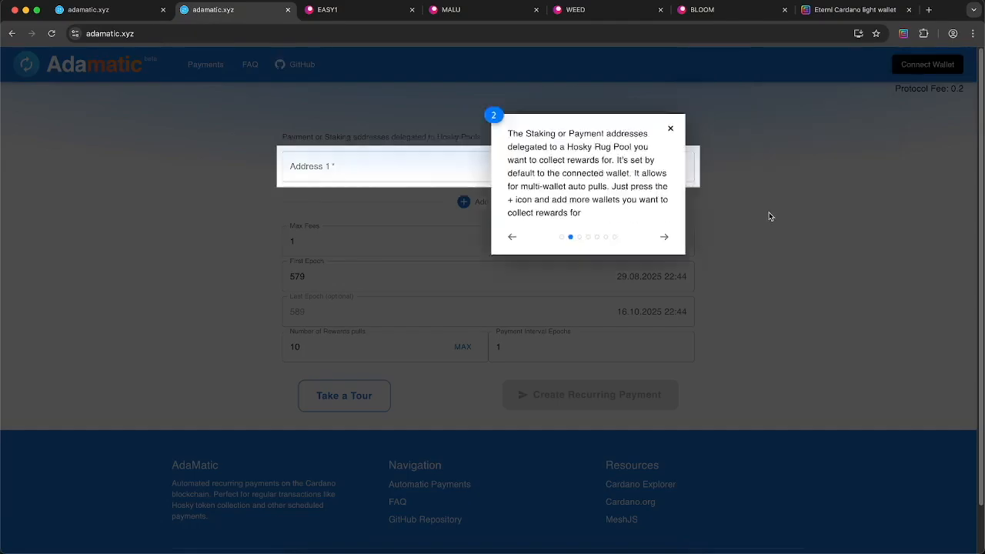
key(Left)
key(Left)
key(Left)
key(Left)
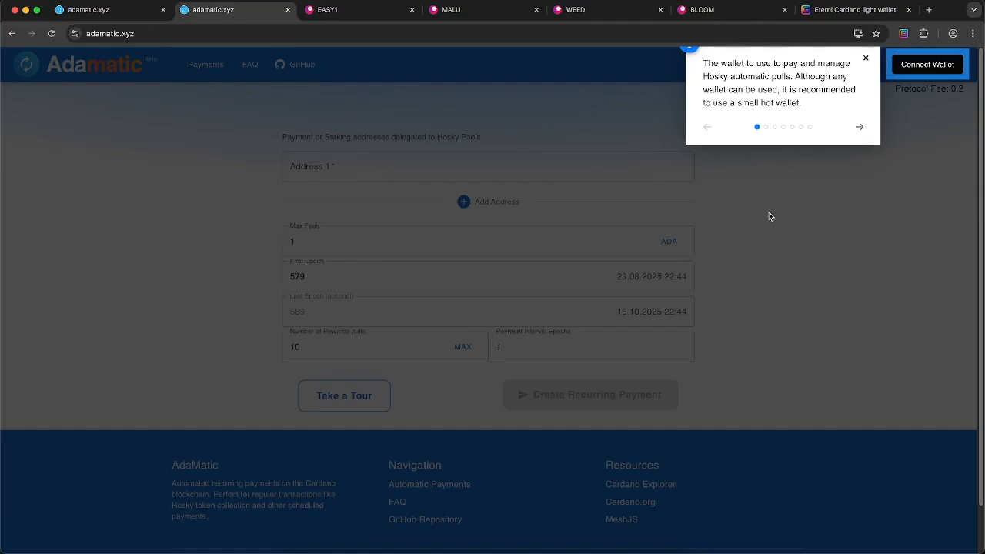
Highlight the adamatic.xyz web address and the tour's hot-wallet recommendation text
click(149, 39)
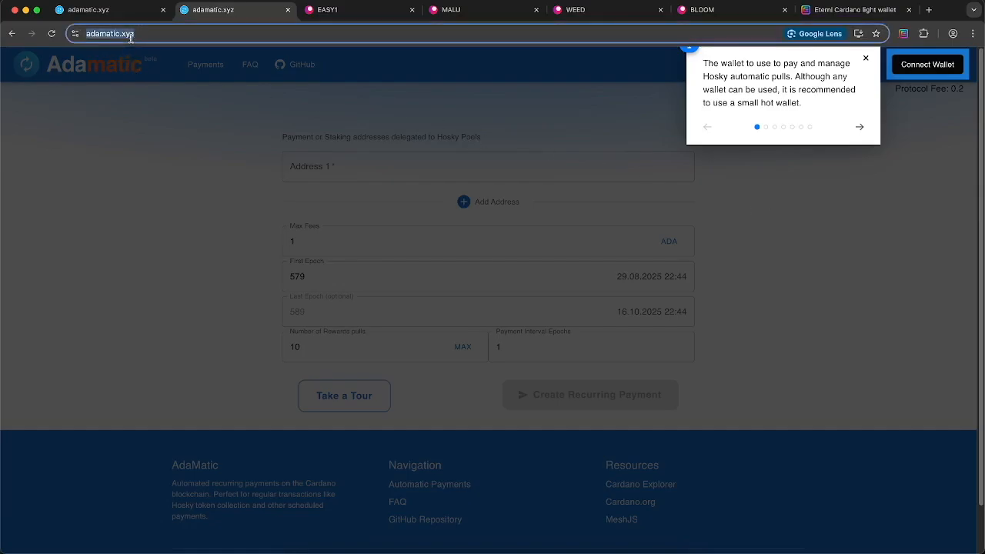
drag(190, 33, 73, 32)
drag(703, 63, 811, 111)
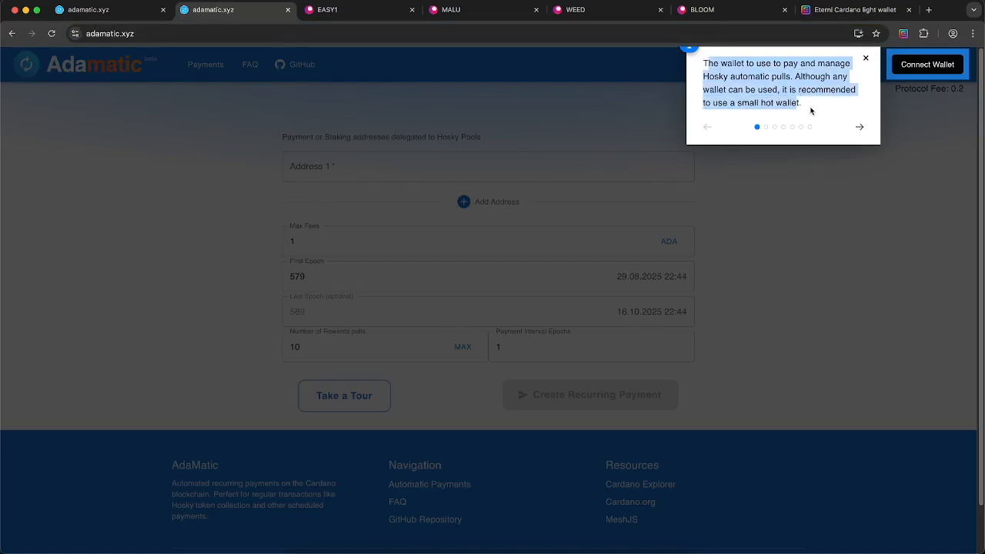
click(811, 111)
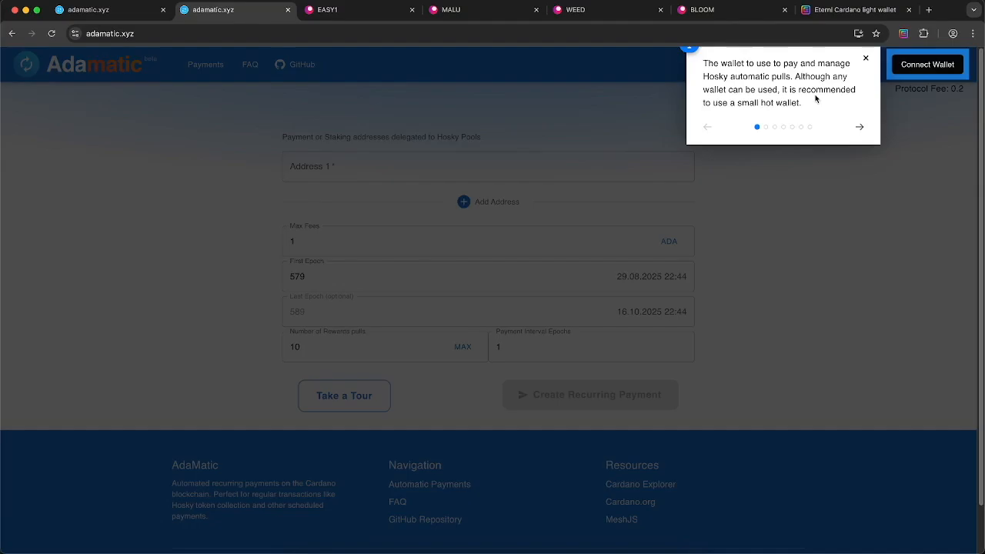
Advance the tour to step 2 and highlight its Hosky Rug Pool delegated-addresses explanation
key(Right)
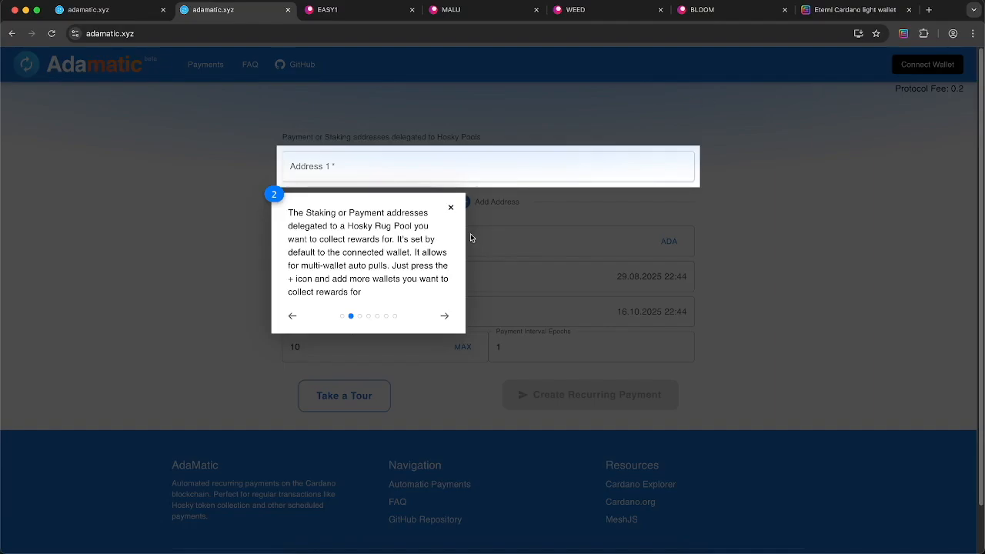
drag(296, 212, 435, 247)
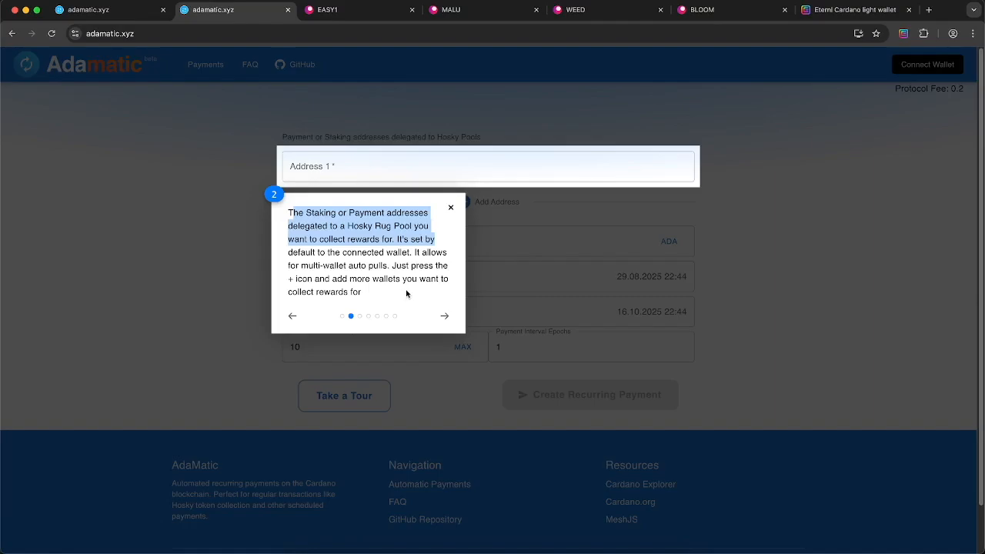
Advance the tour to step 3, explaining Max Fees as the most paid per pull
key(Right)
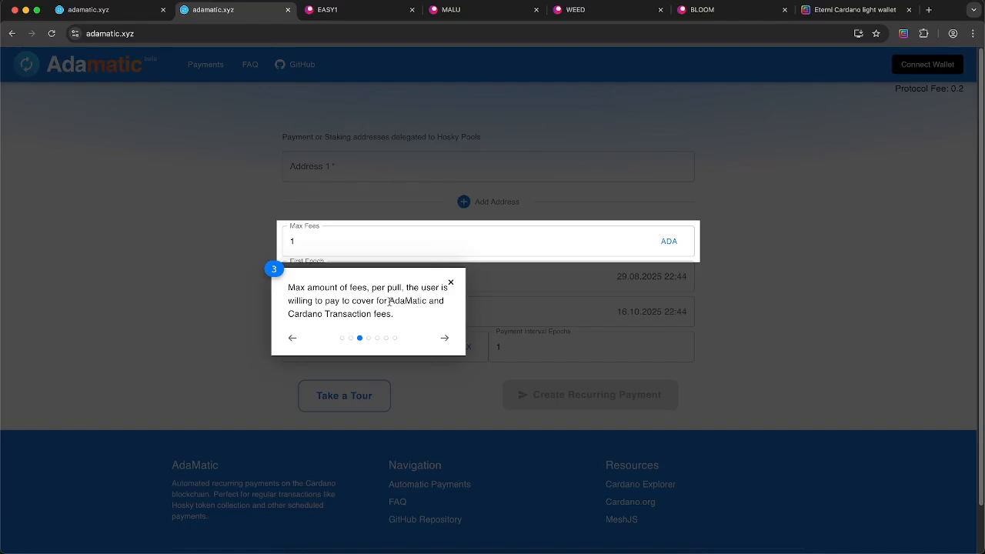
Advance the tour to step 4, explaining First Epoch 579 (29.08.2025 22:44)
key(Right)
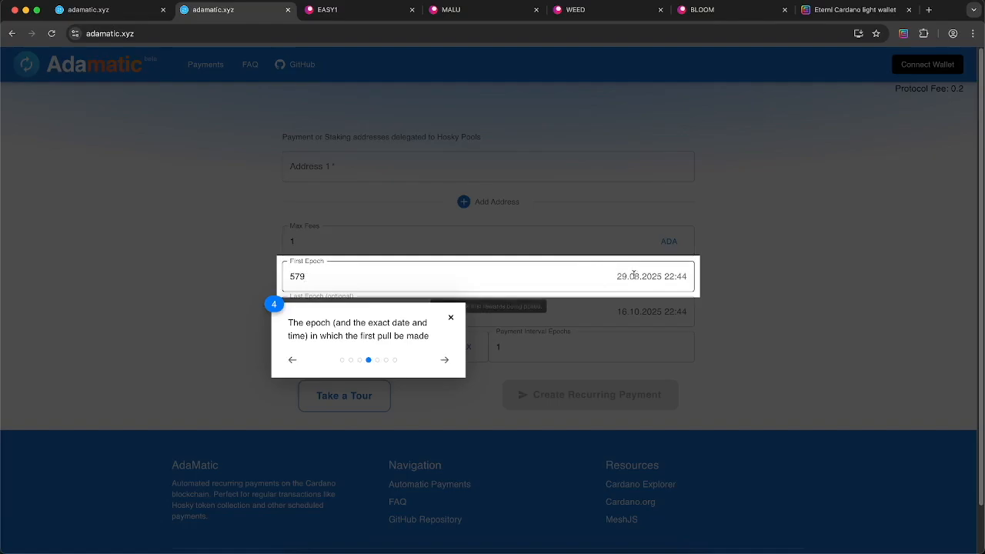
Try First Epoch 580 and 581, revert to 579, and advance the tour to Last Epoch
click(608, 273)
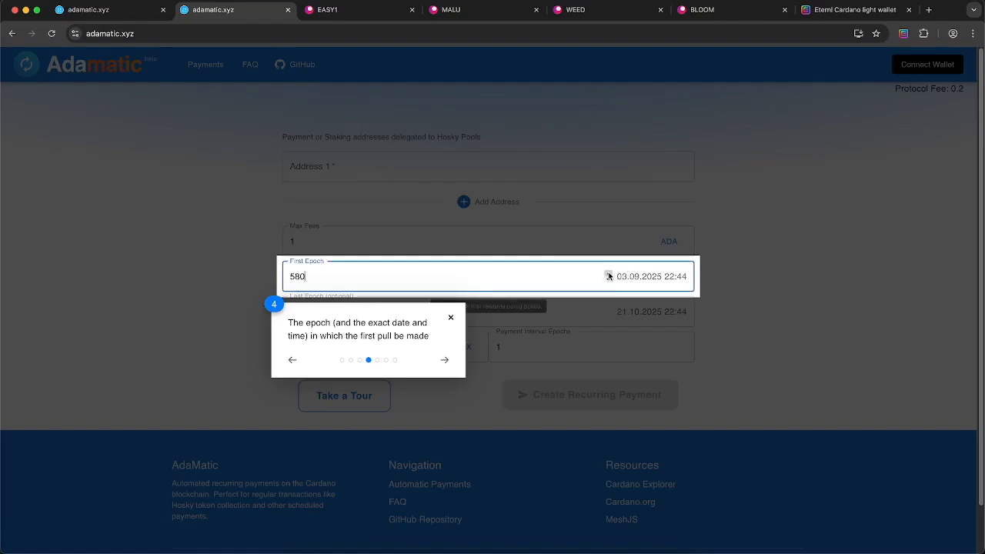
click(609, 273)
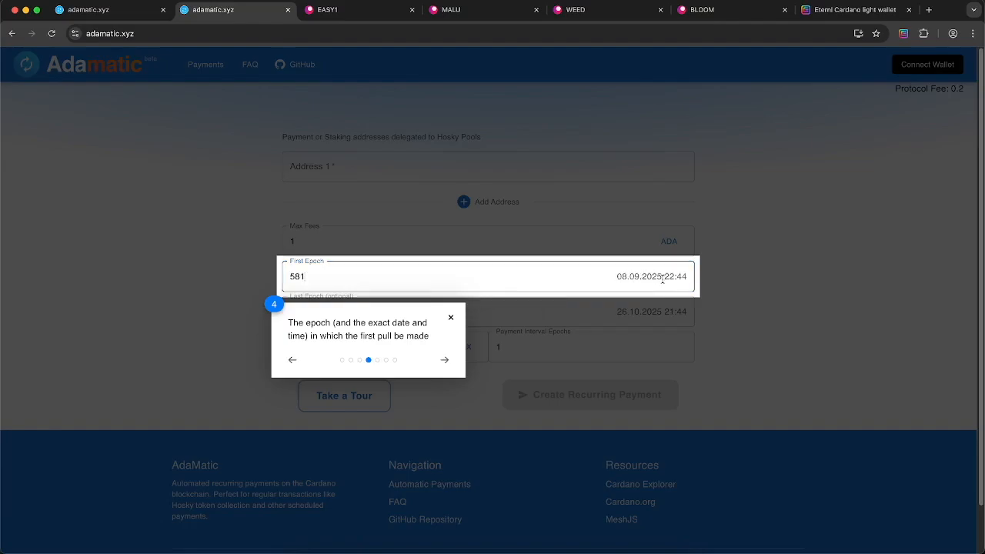
double_click(609, 280)
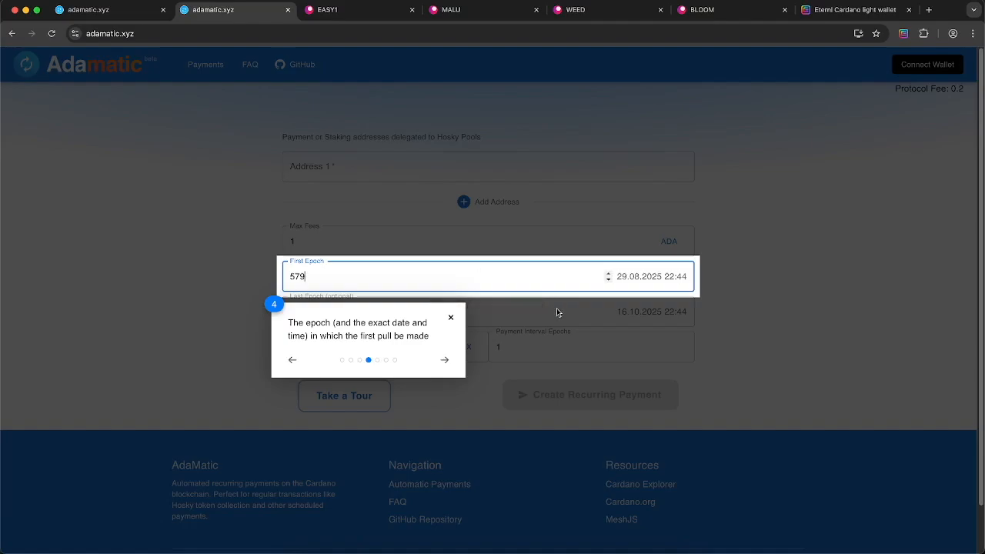
key(Right)
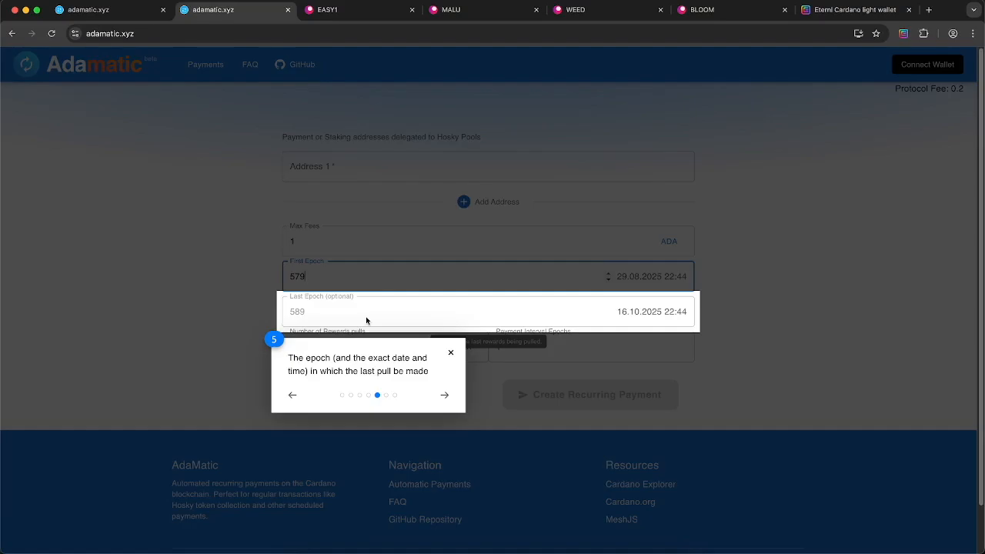
Lower Number of Rewards pulls from 10 to 2 (Last Epoch 581), then advance the tour to Payment Interval
key(Right)
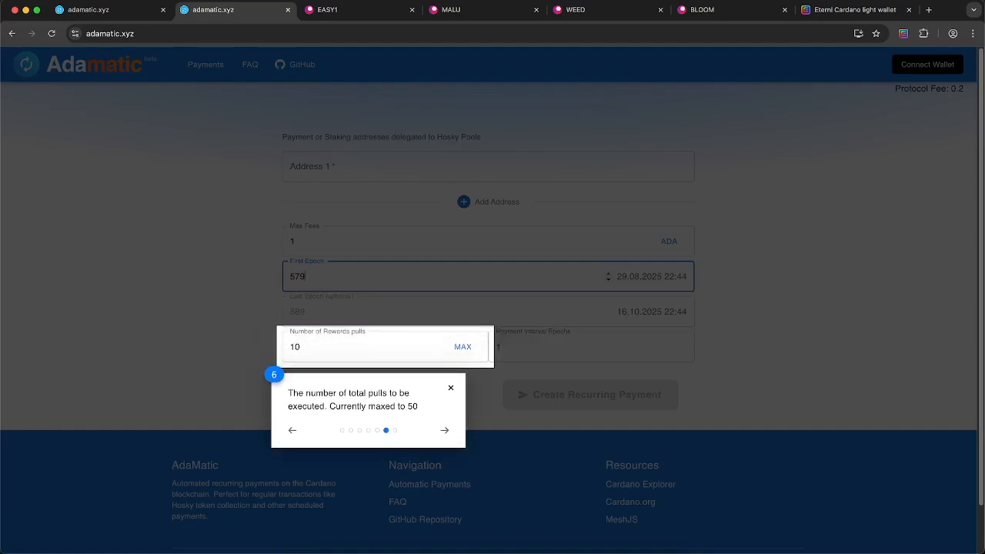
click(326, 347)
click(441, 350)
click(442, 351)
click(442, 351)
click(442, 351)
click(441, 351)
click(441, 351)
click(442, 351)
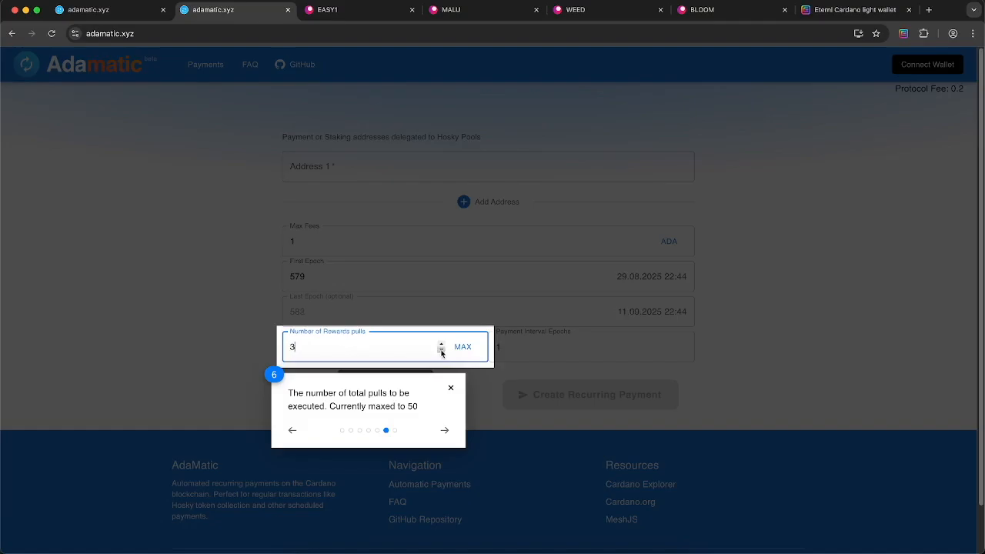
click(442, 351)
click(441, 350)
click(439, 346)
key(Right)
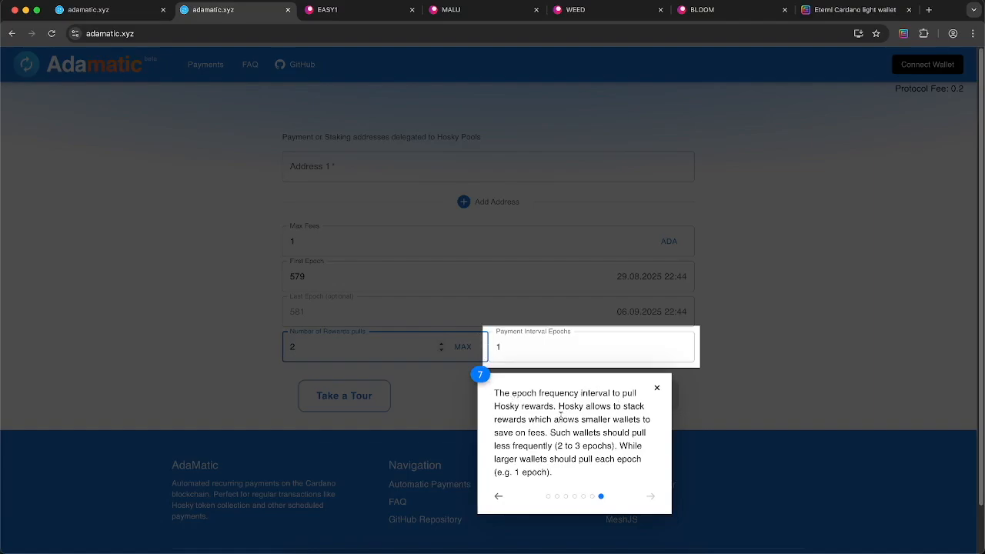
Raise Payment Interval Epochs to 3, making Last Epoch 585 (26.09.2025), then close the tour
drag(535, 420, 647, 440)
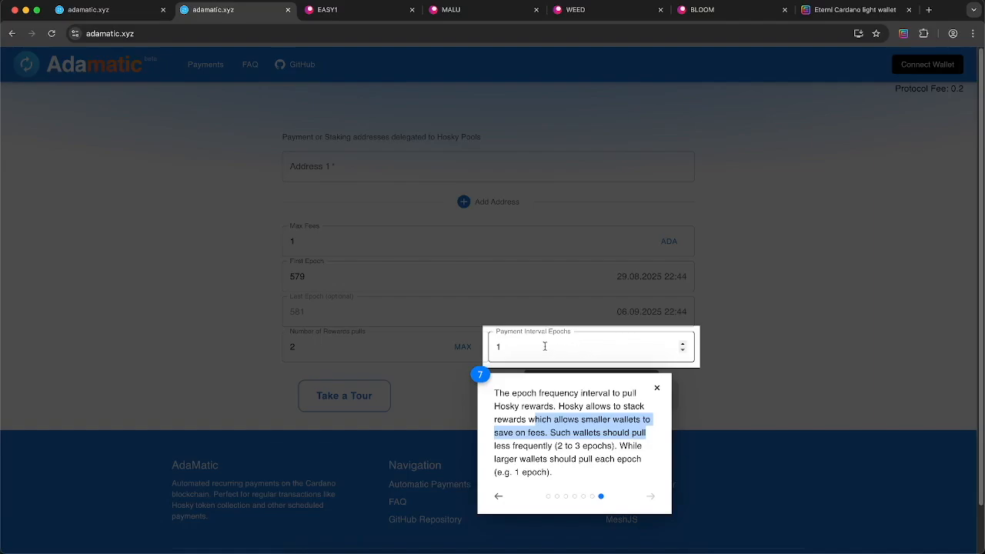
click(578, 345)
click(683, 344)
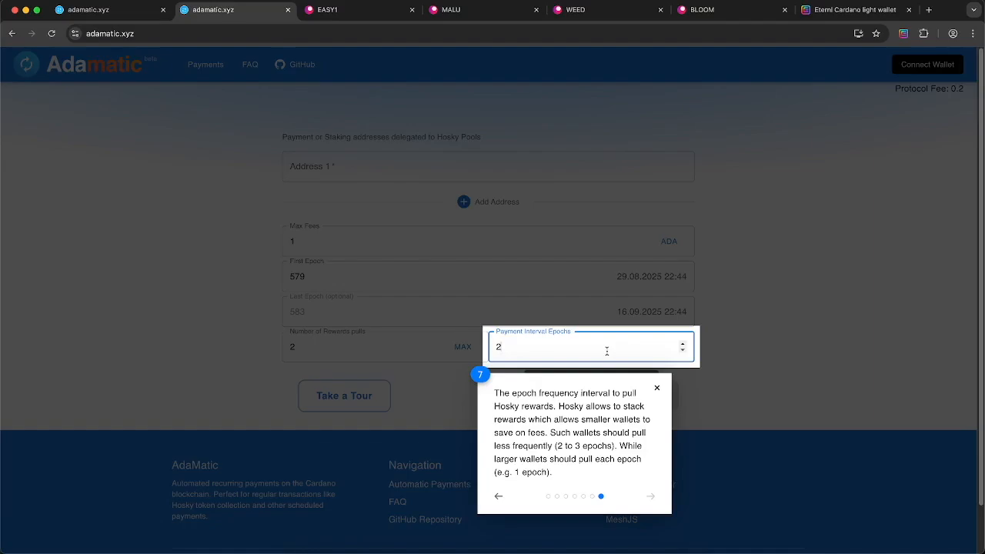
click(682, 343)
click(657, 390)
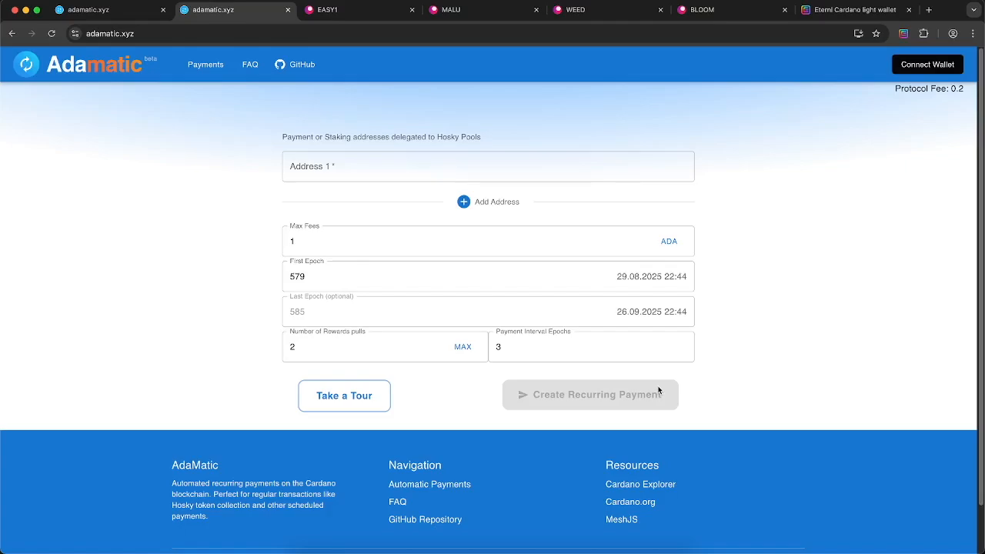
Restart the tour, step it forward, then close the duplicate Adamatic tab to reveal pool.pm's EASY1 page
click(356, 401)
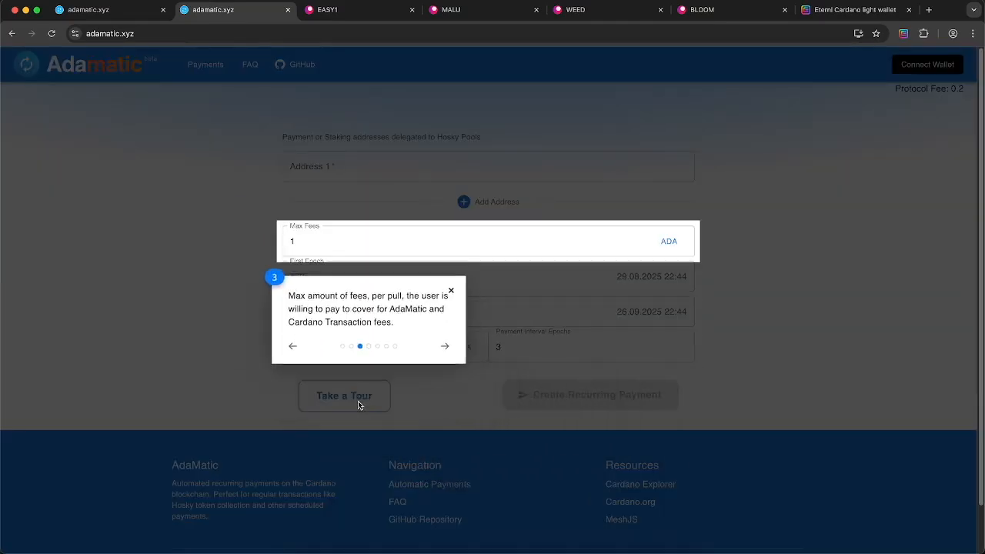
key(Right)
key(Right)
key(Right)
key(Right)
key(Right)
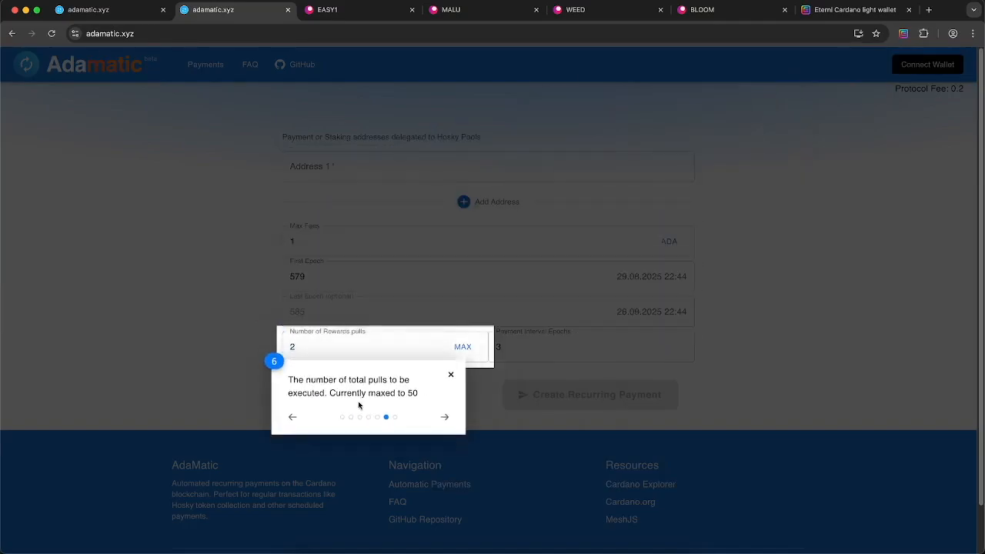
click(287, 10)
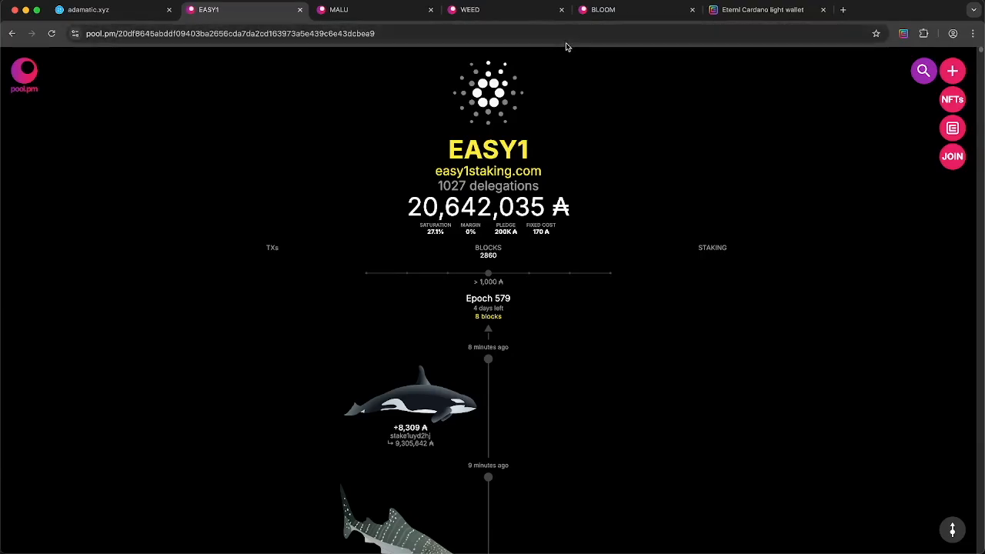
Open the 92,012 ₳ EASY1 delegator's wallet page and close the EASY1 pool tab
click(480, 202)
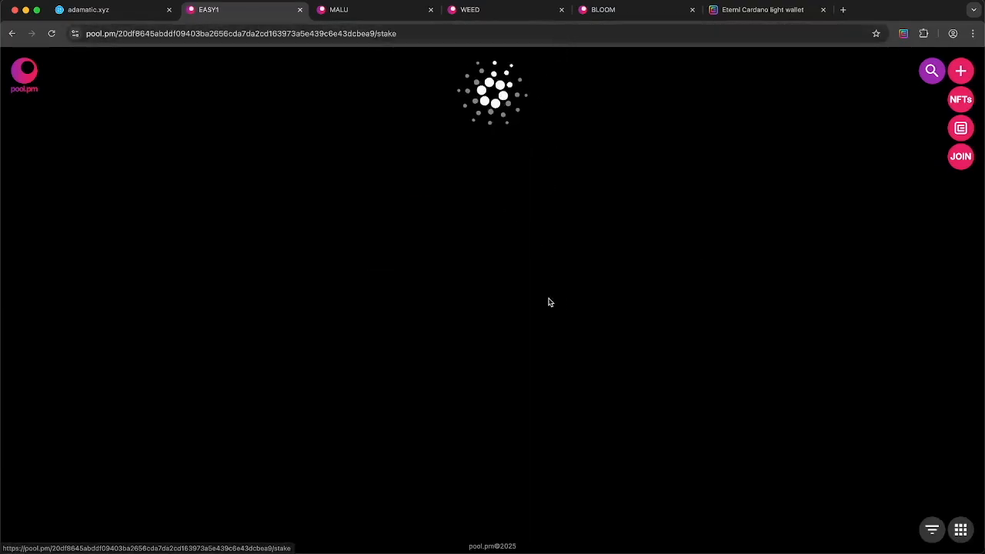
scroll(569, 241, down, 2)
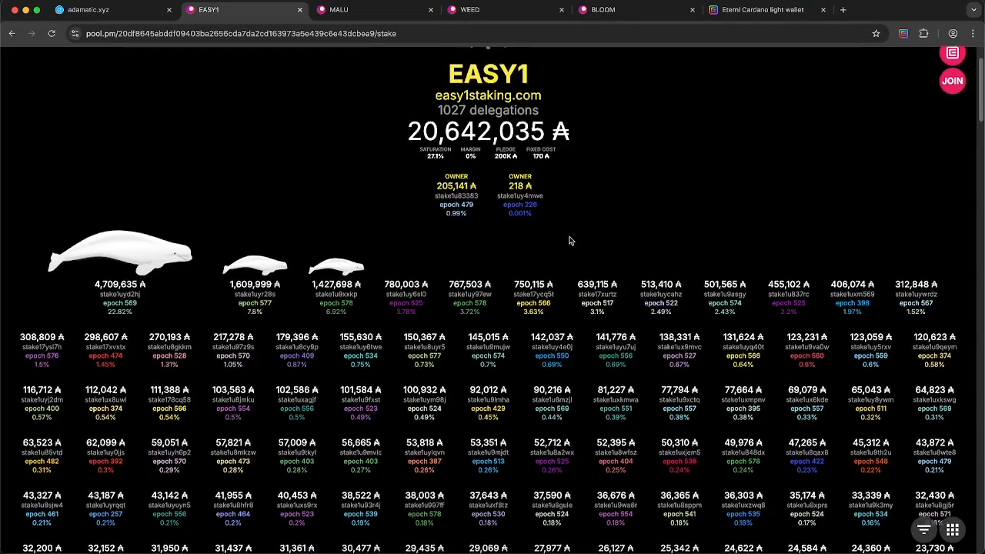
scroll(569, 240, down, 2)
click(485, 350)
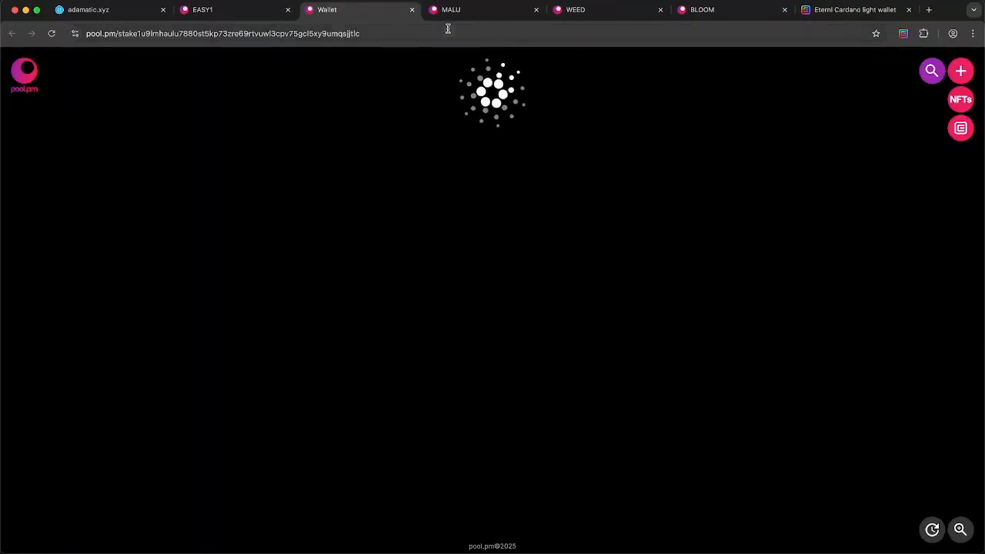
click(287, 9)
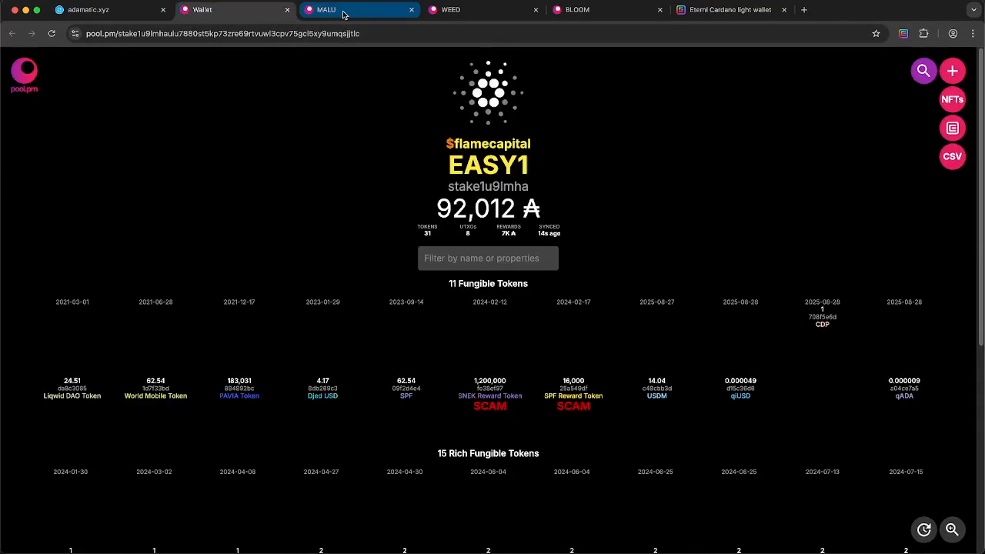
Replace the MALU and WEED pool tabs with their delegators' wallet pages (137,540 ₳ and a recent delegator)
click(343, 15)
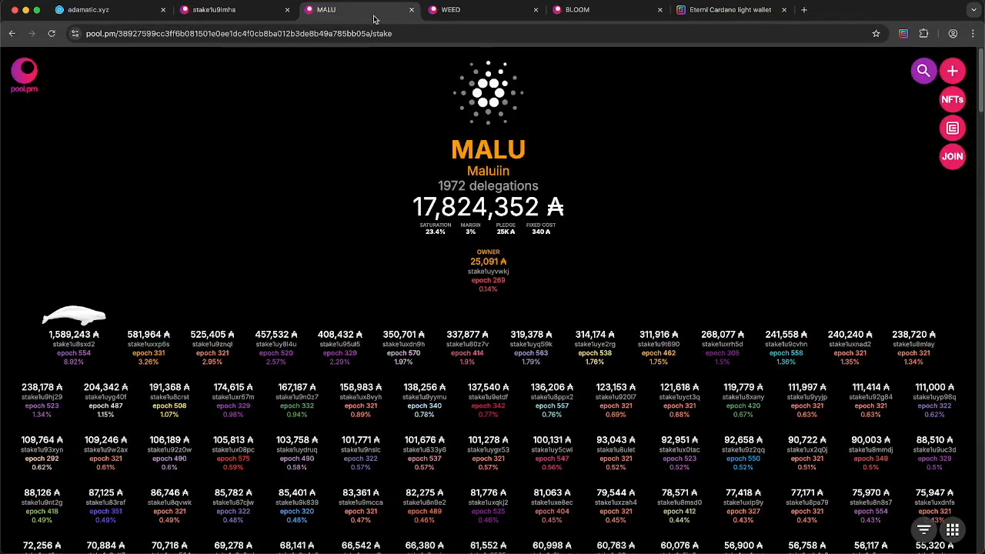
click(498, 400)
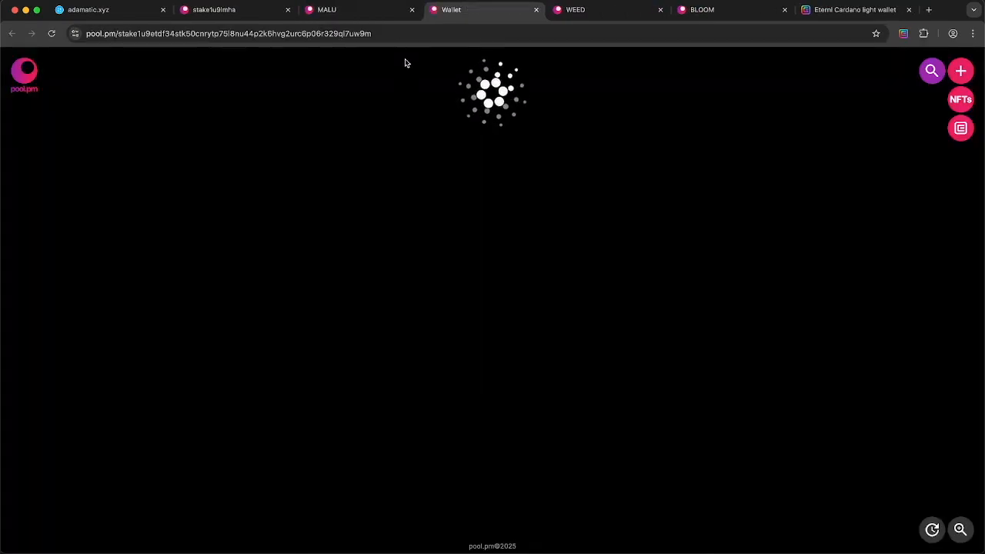
click(412, 9)
click(469, 11)
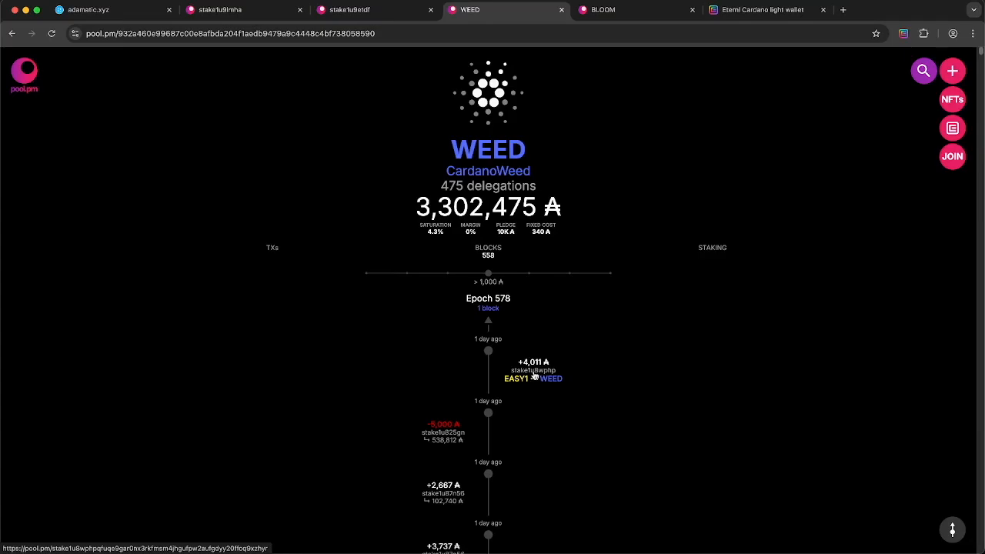
click(536, 375)
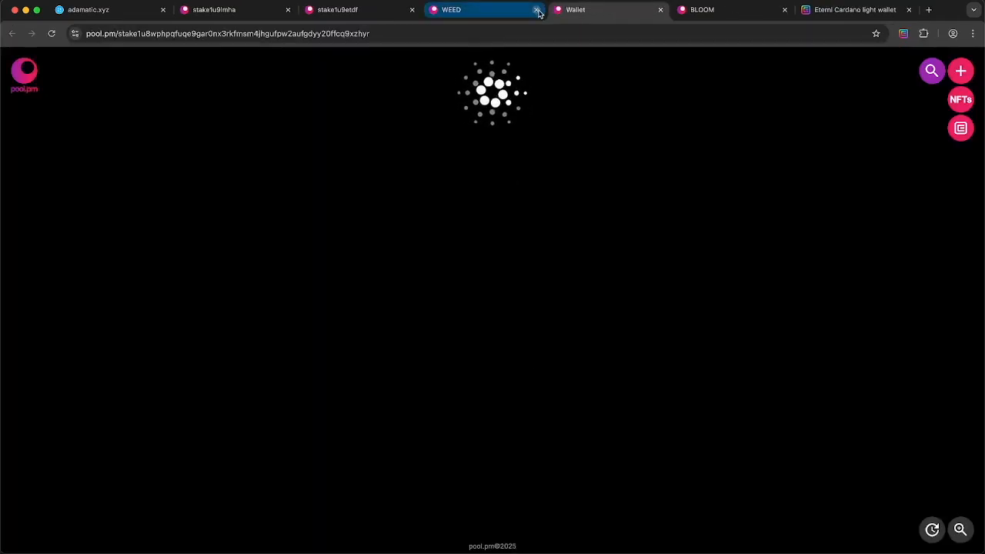
click(537, 9)
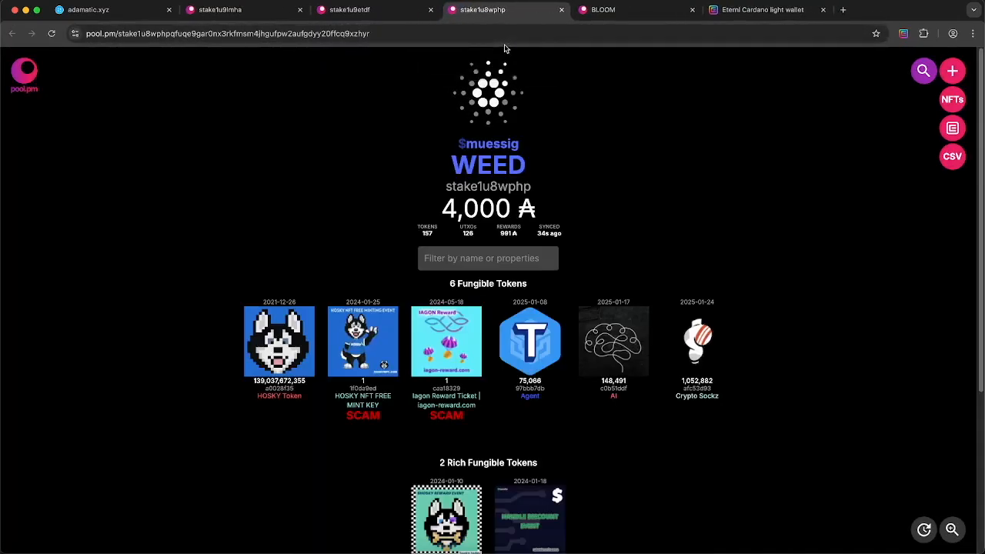
Open the 1,213,276 ₳ BLOOM delegator's wallet, close the BLOOM tab, and return to Adamatic
click(626, 12)
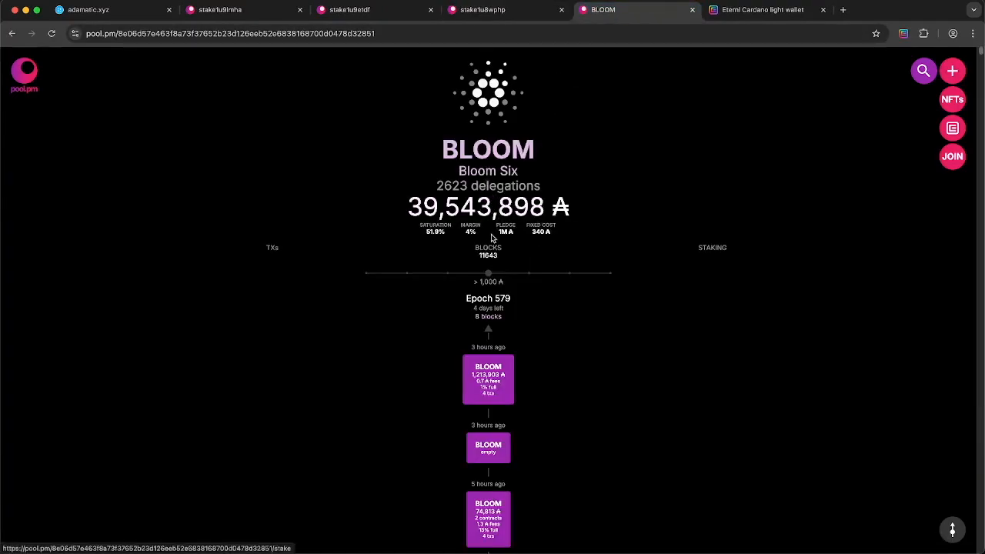
click(486, 201)
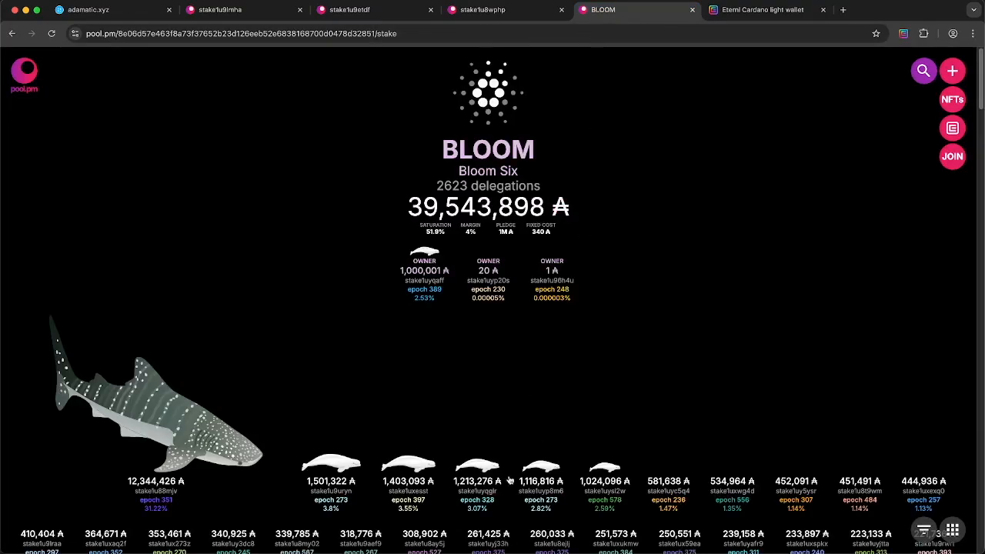
click(480, 492)
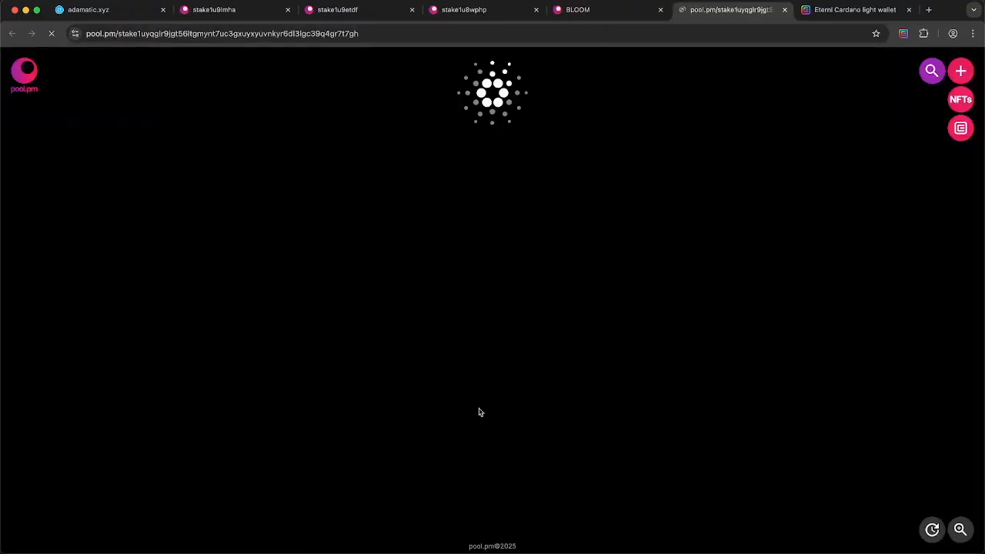
click(660, 9)
click(215, 10)
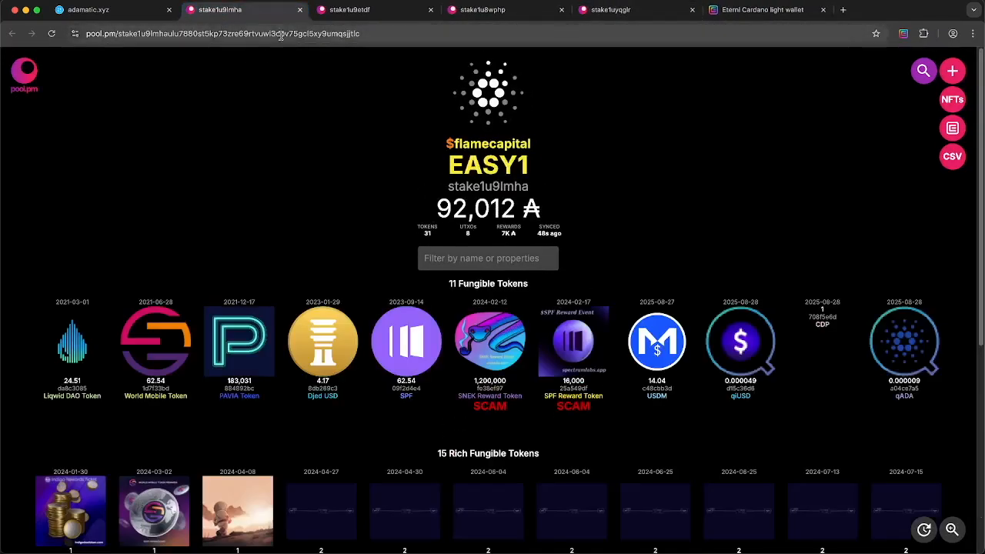
click(283, 33)
click(115, 10)
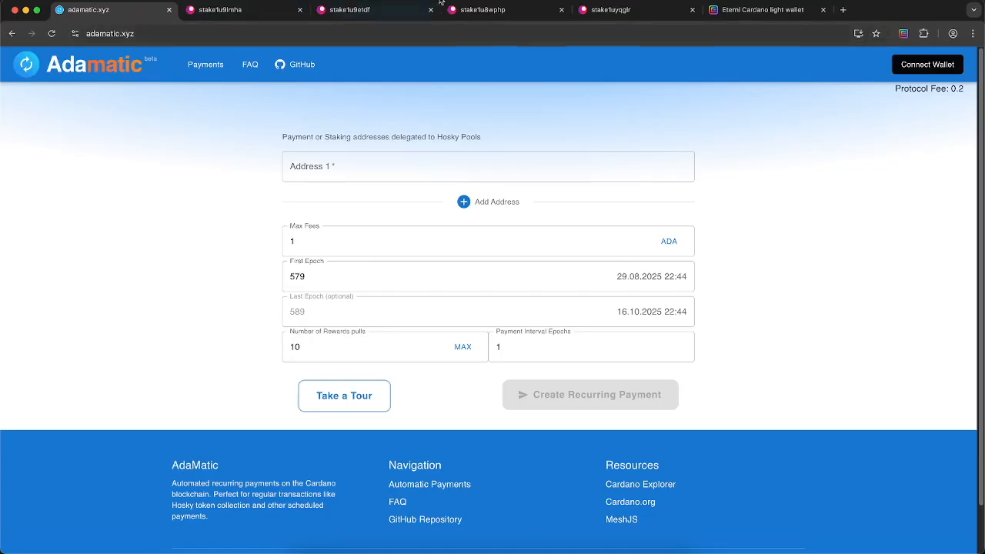
Connect Eternl and grant access, filling Address 1 and showing a 10 × 2.00 ADA summary
click(899, 65)
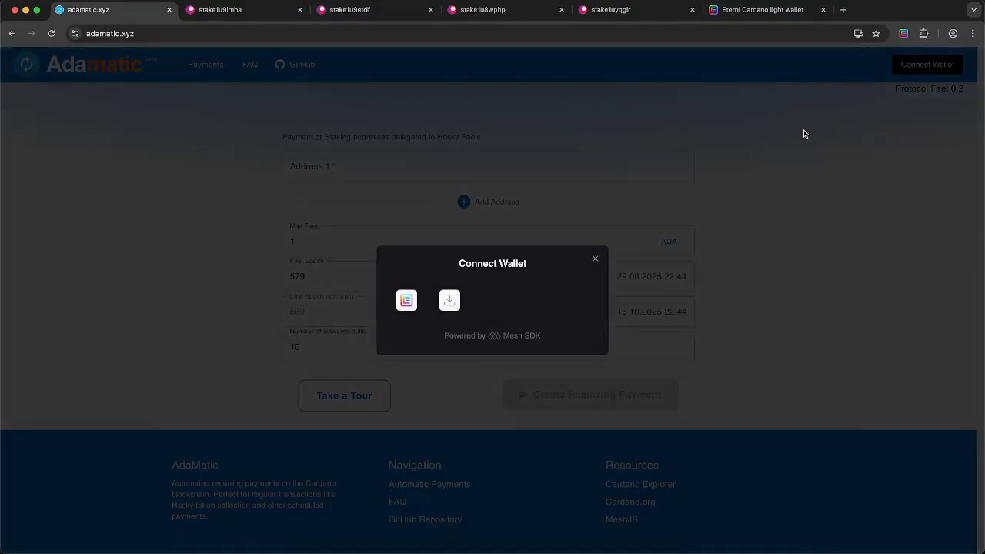
click(406, 300)
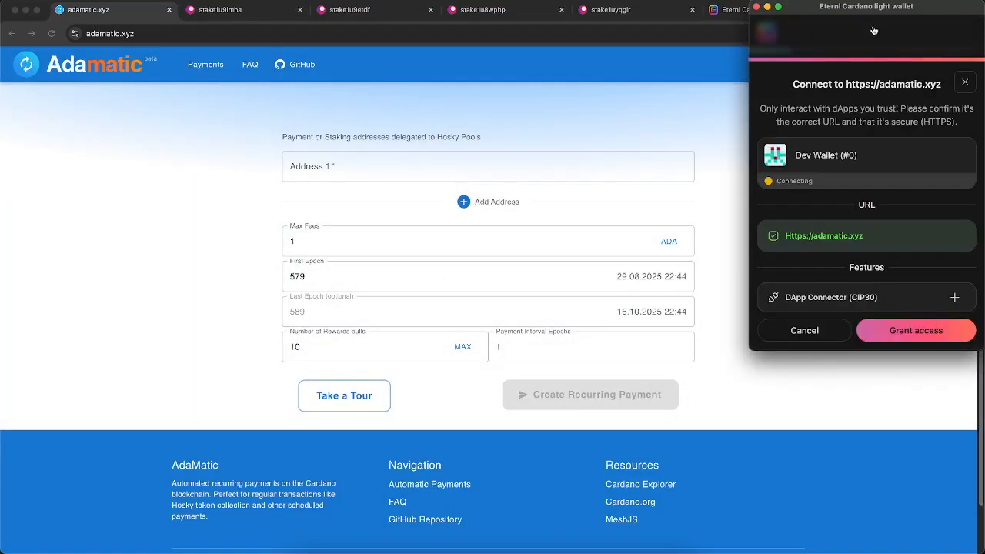
drag(858, 7, 808, 26)
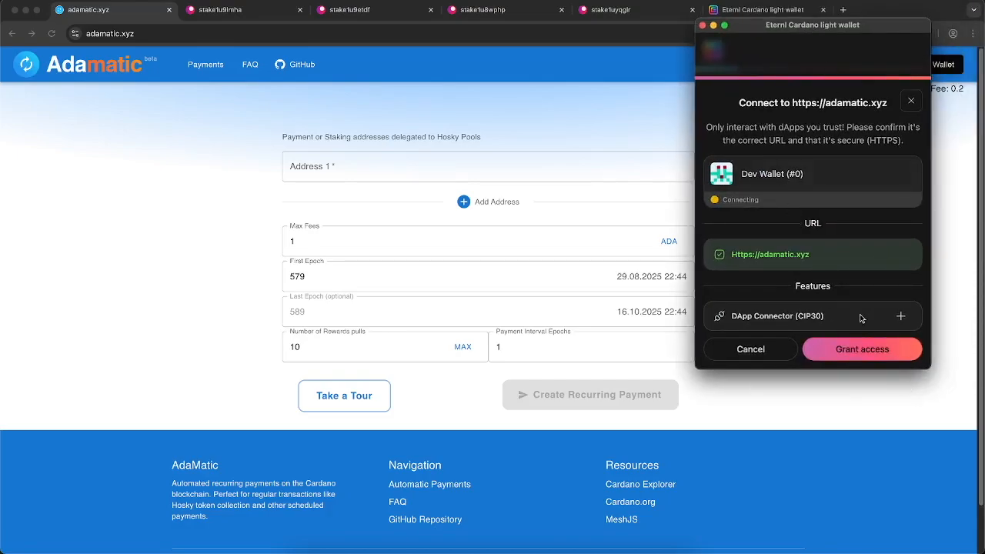
click(858, 350)
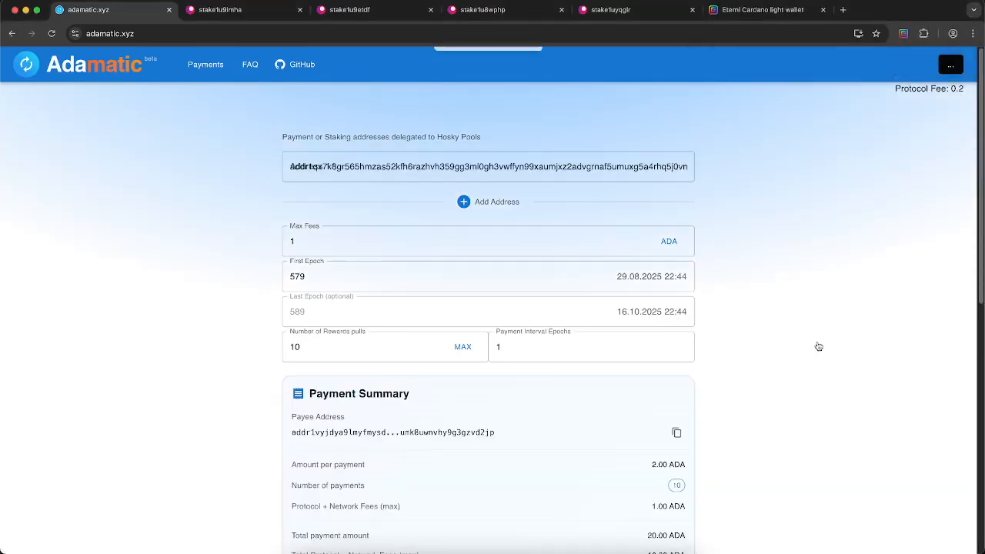
Replace Address 1 with the EASY1 delegator's stake address and paste the MALU one into Address 2
double_click(526, 166)
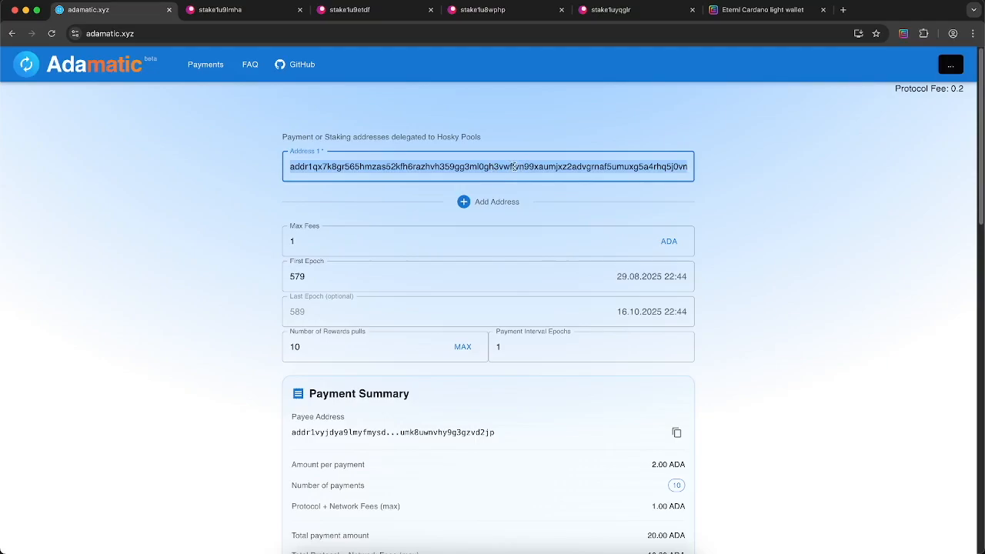
text(stake1u9lmhaulu7880st5kp73zre69rtvuwl3cpv75gcl5xy9umqsjjtlc)
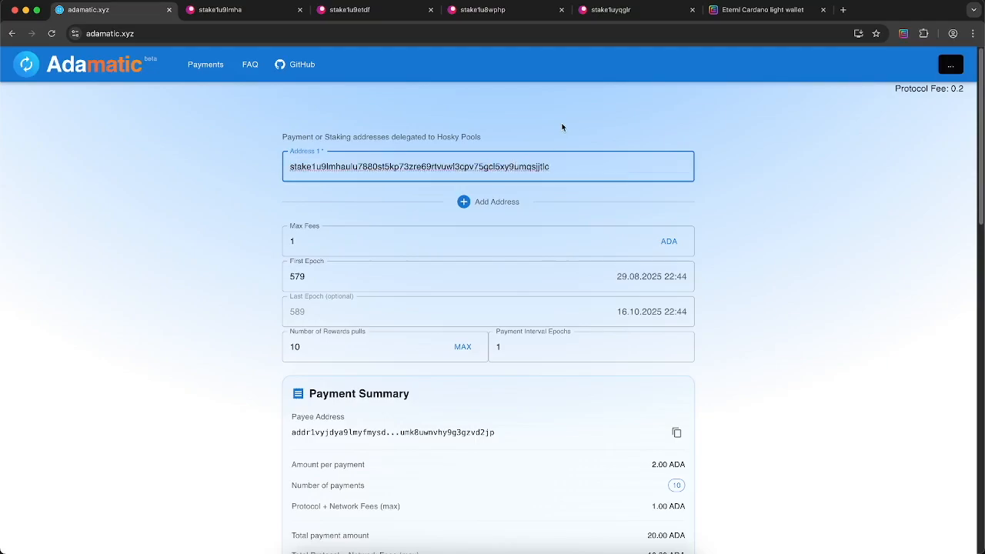
click(501, 205)
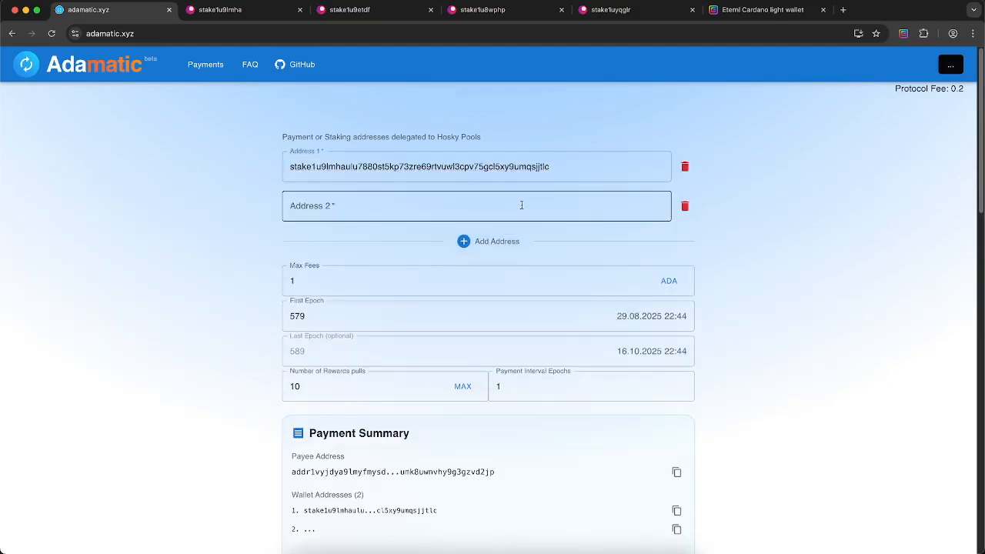
click(370, 10)
double_click(390, 33)
key(ctrl+c)
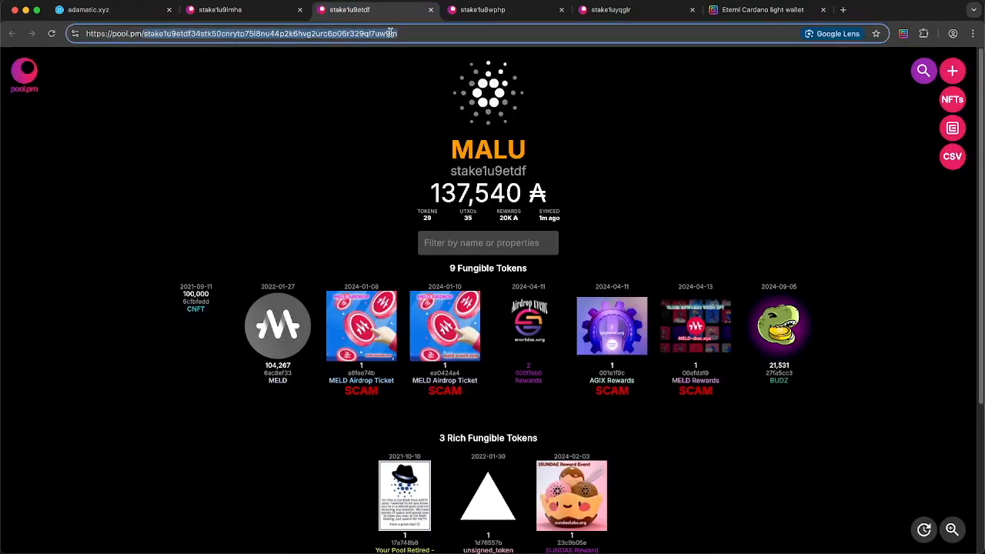
click(139, 10)
click(436, 209)
key(ctrl+v)
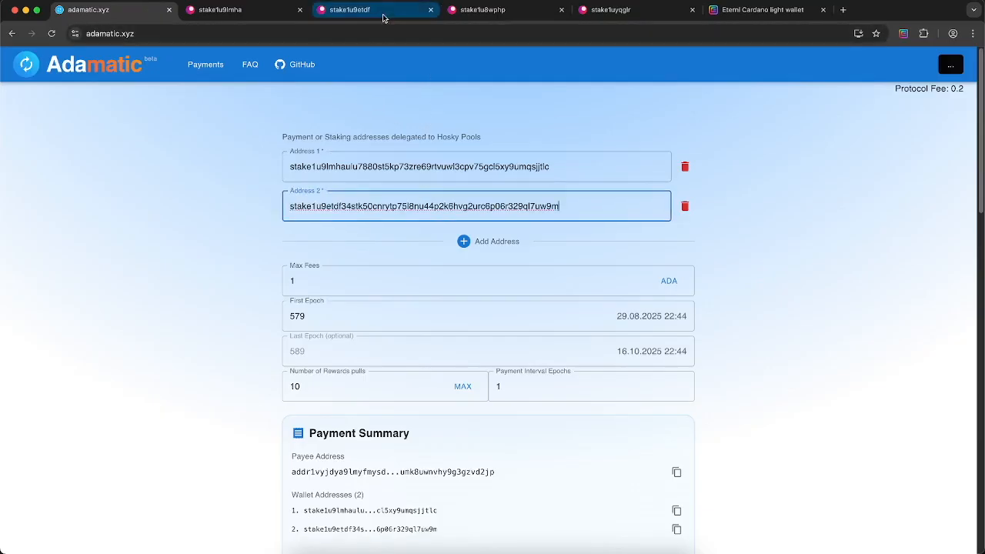
Add Address 3 holding the WEED delegator's stake address from its pool.pm tab
click(478, 10)
double_click(413, 35)
key(ctrl+c)
click(122, 16)
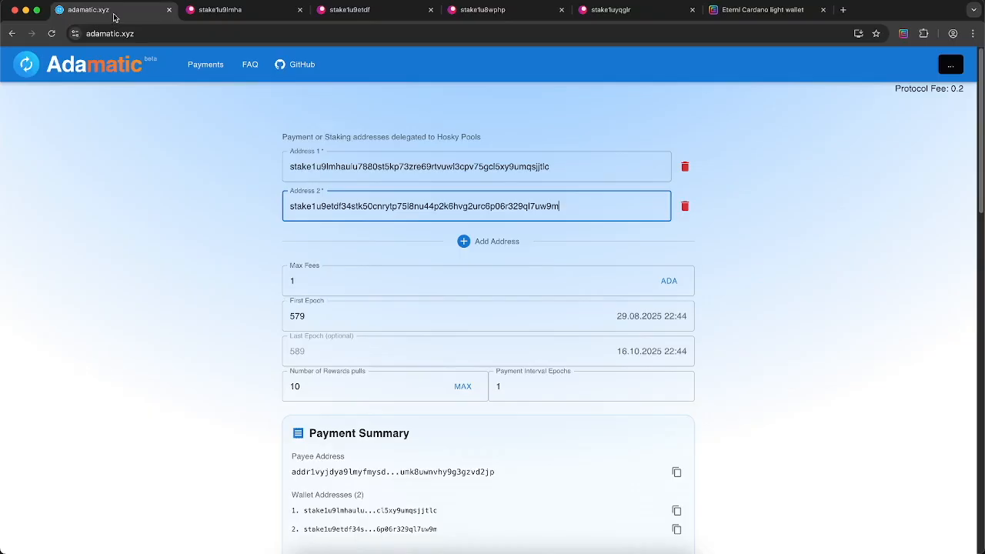
click(497, 243)
click(482, 248)
key(ctrl+v)
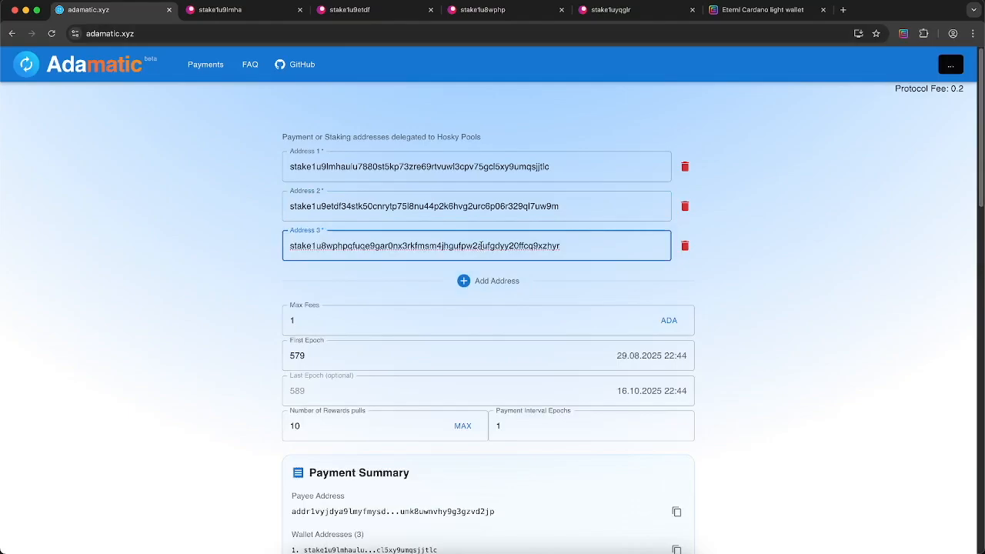
Add the BLOOM delegator's stake address as Address 4, which is flagged as not delegated to a Hosky Pool
click(498, 281)
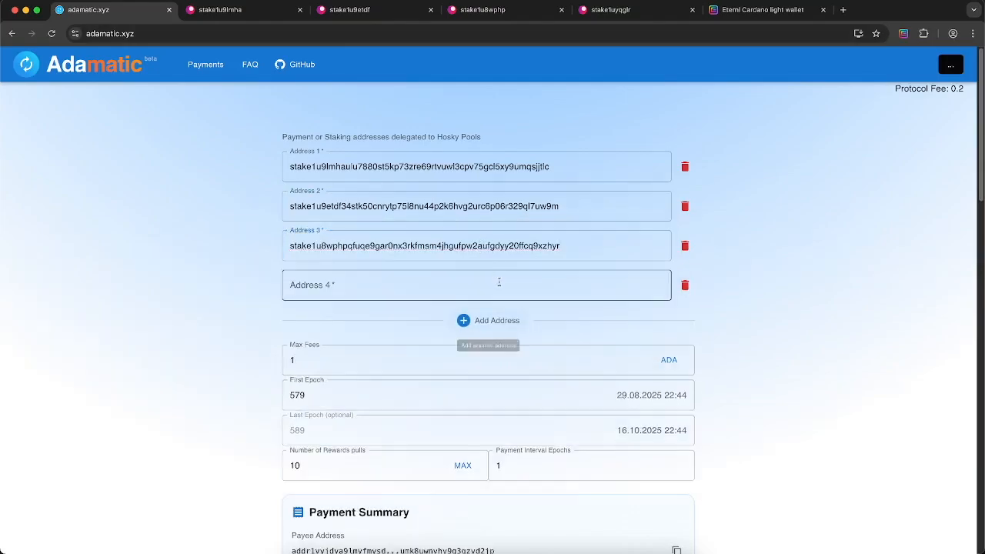
click(612, 10)
click(565, 34)
key(ctrl+c)
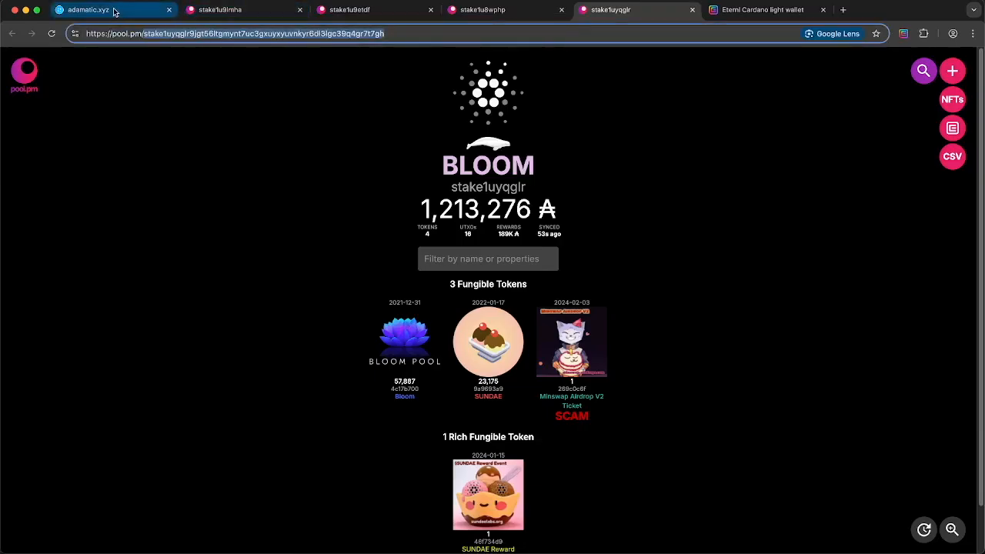
click(138, 10)
click(446, 283)
key(ctrl+v)
click(733, 297)
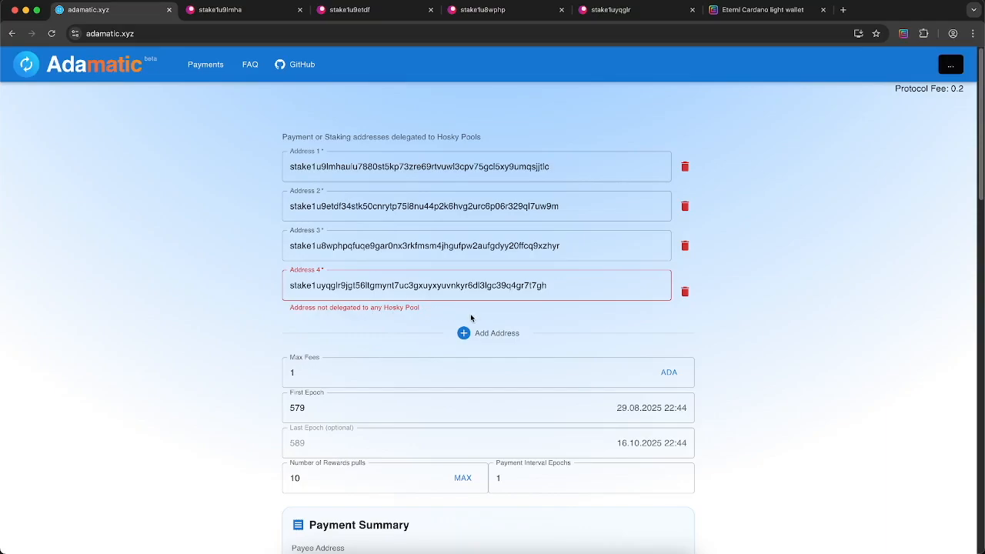
Delete the flagged BLOOM Address 4, leaving Wallet Addresses (3) in the Payment Summary
scroll(471, 316, down, 4)
scroll(418, 281, up, 2)
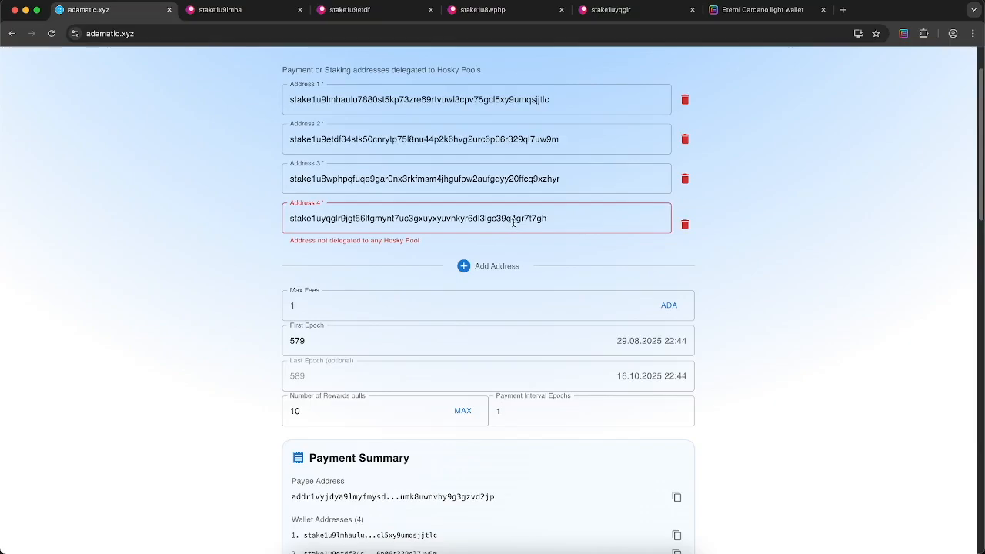
click(684, 224)
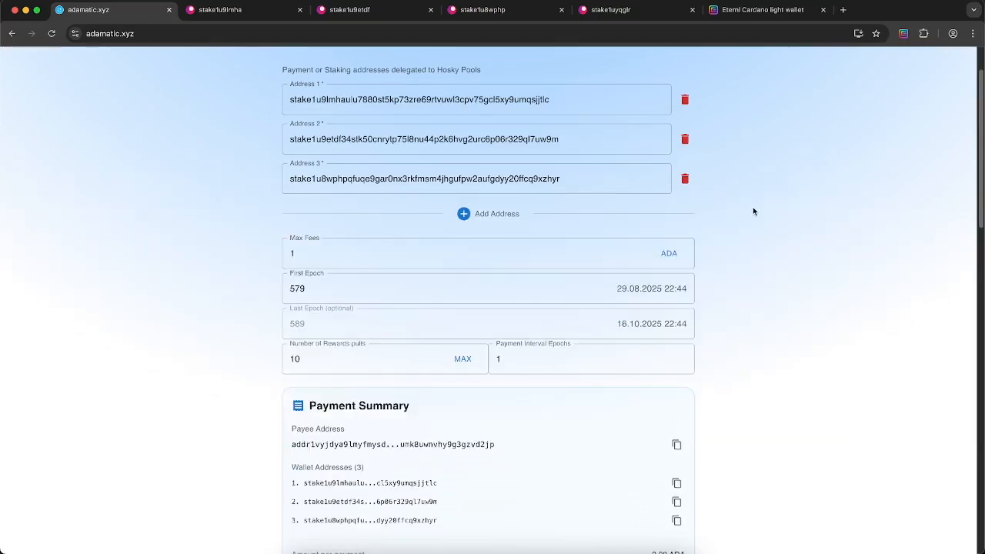
scroll(753, 211, down, 1)
scroll(752, 211, up, 1)
click(554, 237)
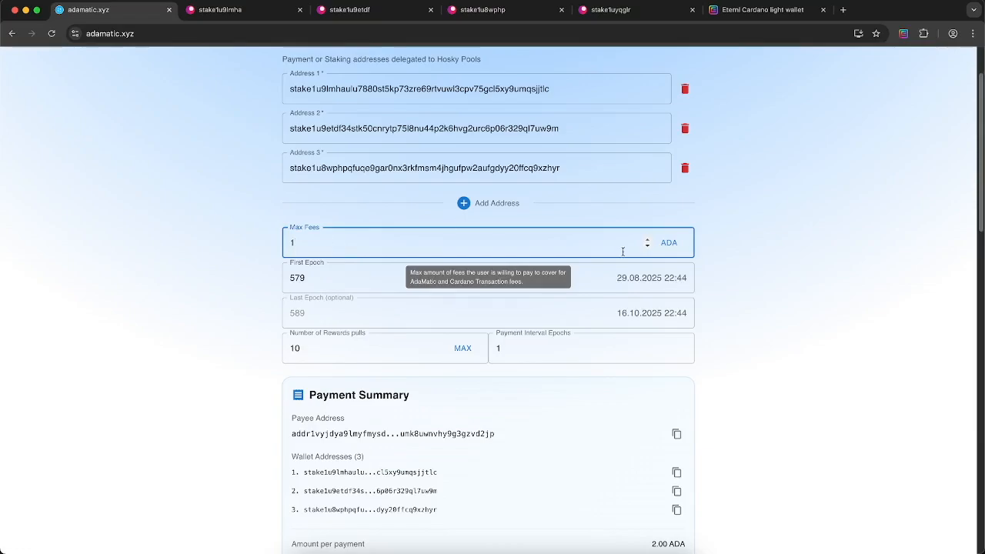
click(647, 246)
click(647, 246)
click(647, 246)
click(646, 246)
click(647, 246)
scroll(848, 217, up, 2)
drag(887, 87, 973, 90)
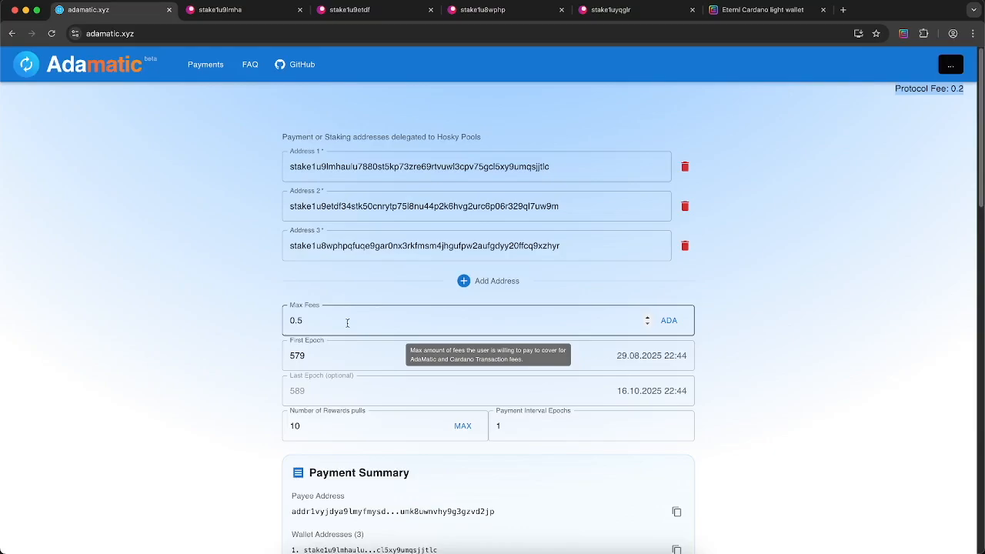
click(646, 318)
click(645, 318)
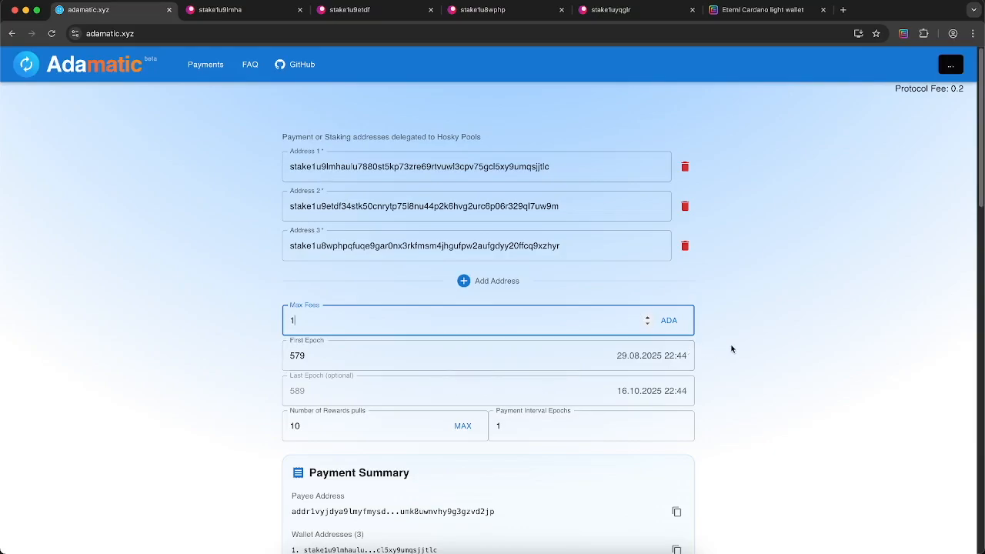
Raise First Epoch from 579 to 580 (03.09.2025), moving Last Epoch to 590
scroll(731, 345, down, 1)
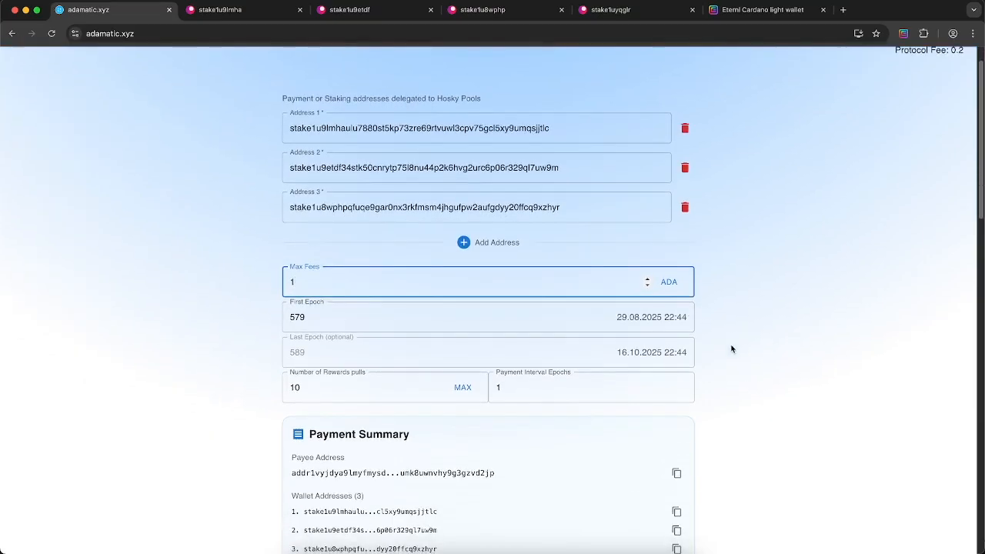
click(462, 316)
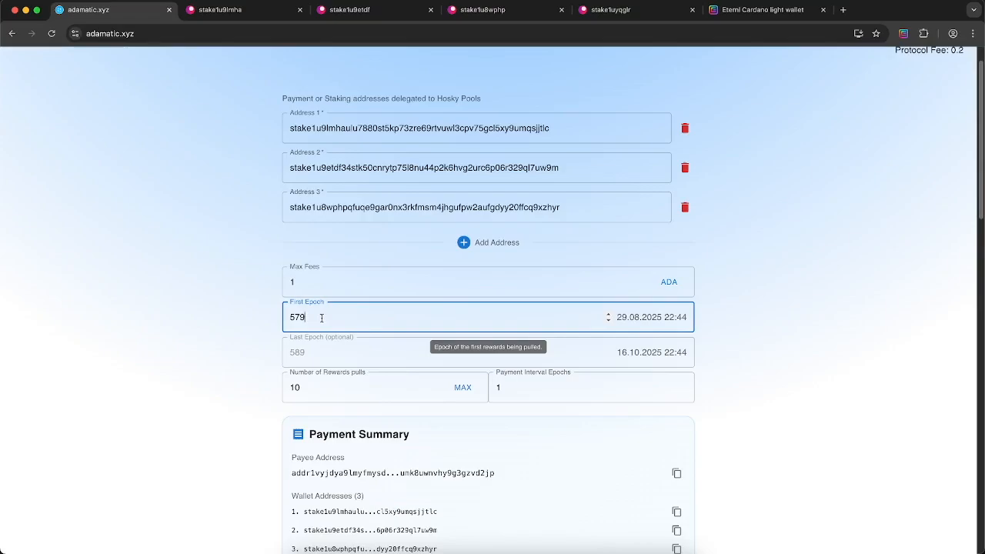
click(608, 314)
drag(622, 319, 653, 318)
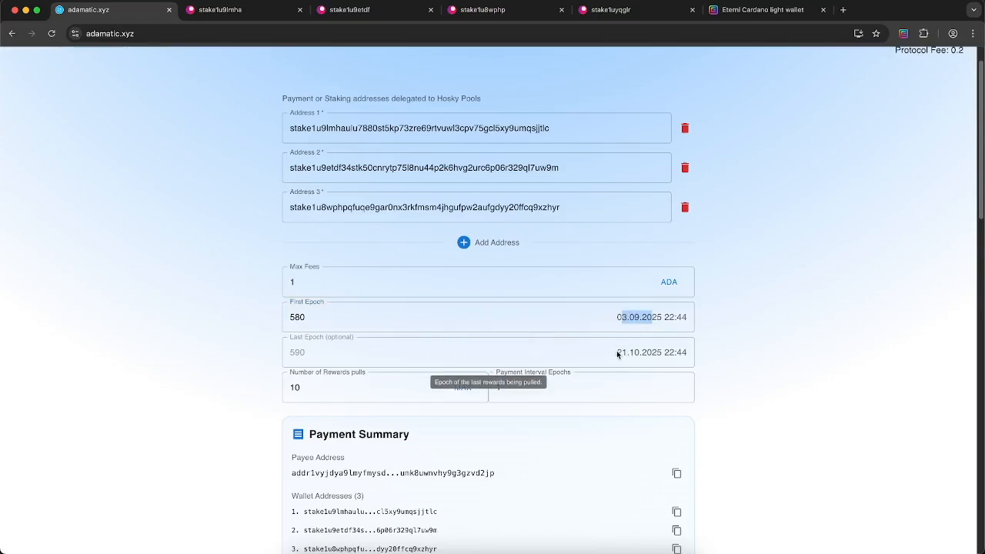
drag(616, 353, 647, 352)
click(607, 319)
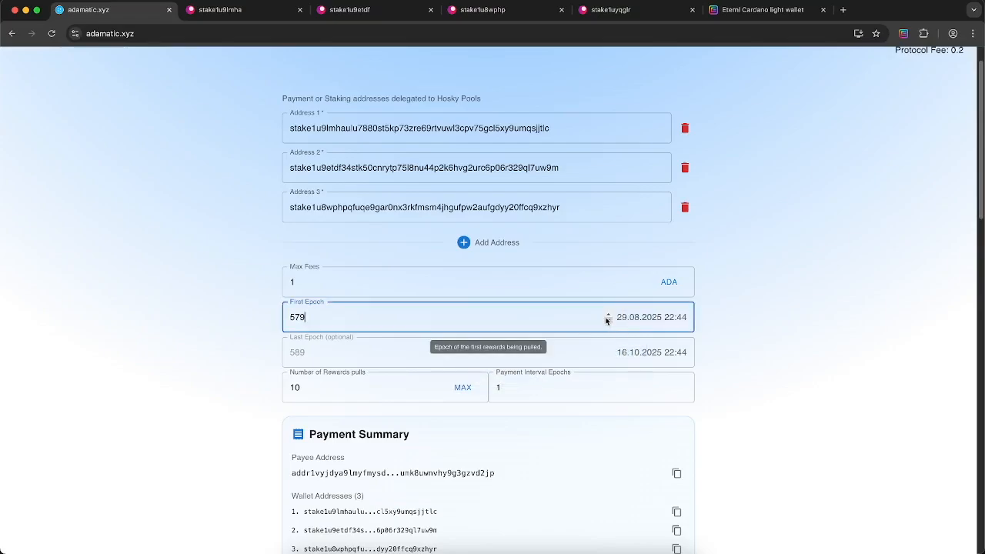
click(607, 314)
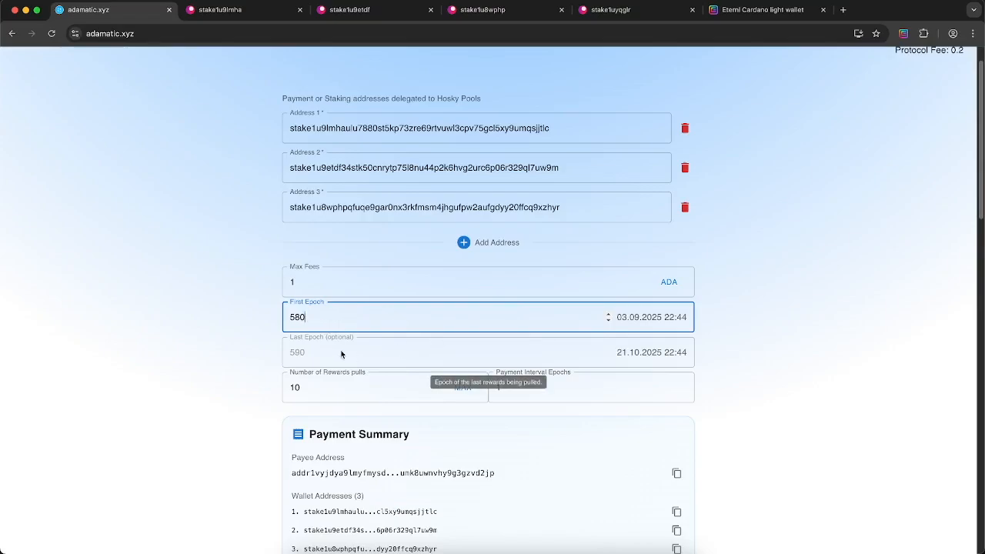
Review the rewards pulls and the Payment Summary total of 90.00 ADA to deposit
click(324, 386)
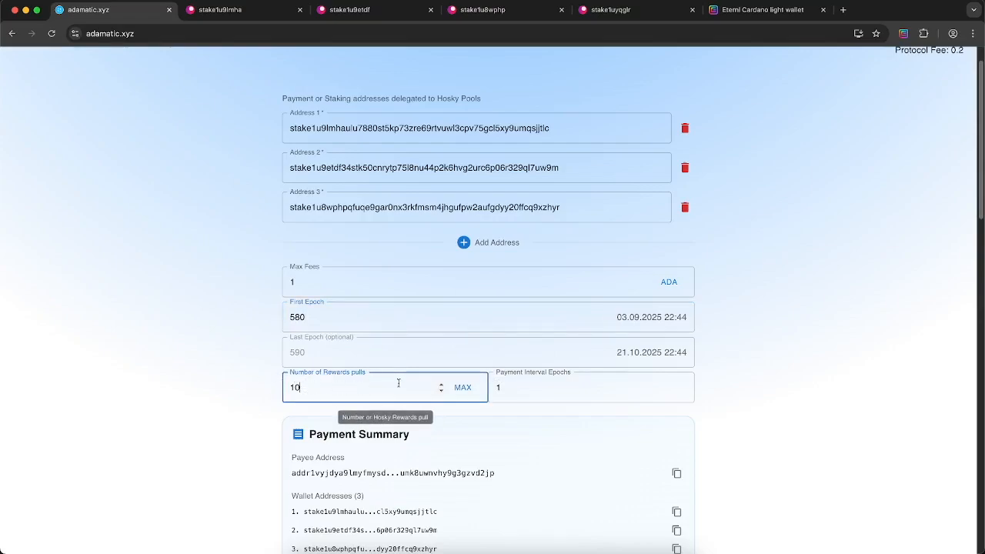
scroll(759, 301, up, 1)
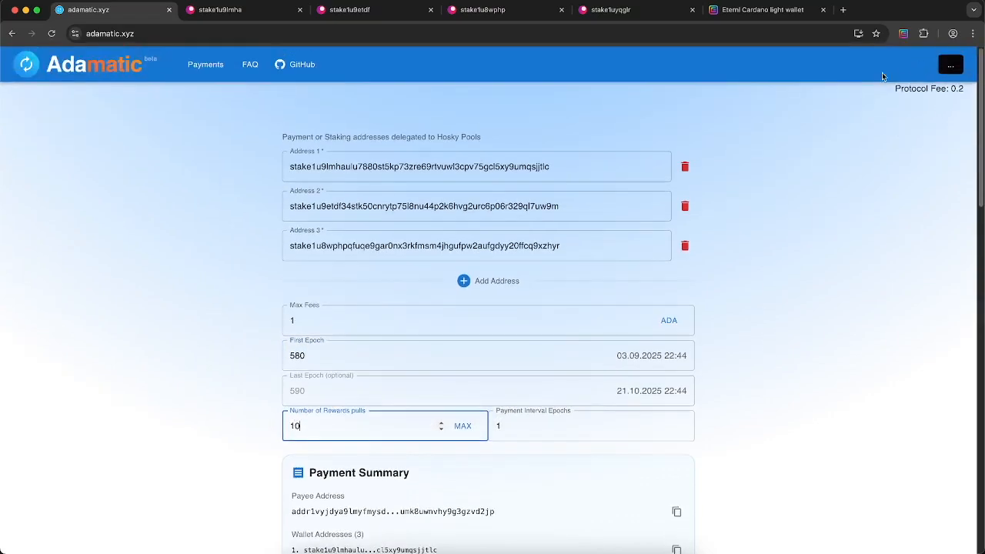
scroll(779, 265, down, 2)
scroll(771, 257, up, 1)
scroll(767, 270, down, 5)
scroll(767, 270, down, 4)
scroll(767, 268, up, 2)
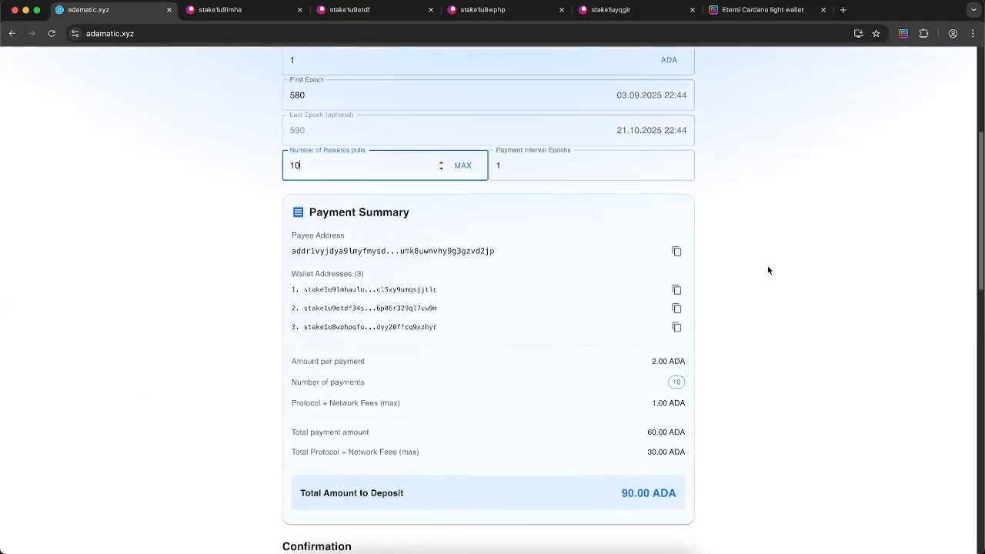
scroll(767, 268, down, 8)
drag(611, 191, 679, 193)
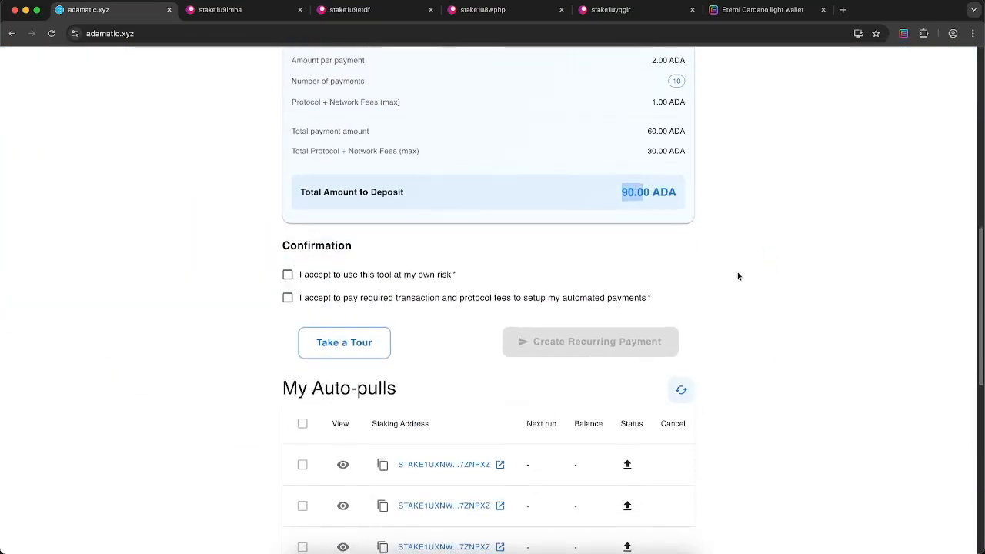
scroll(737, 271, up, 5)
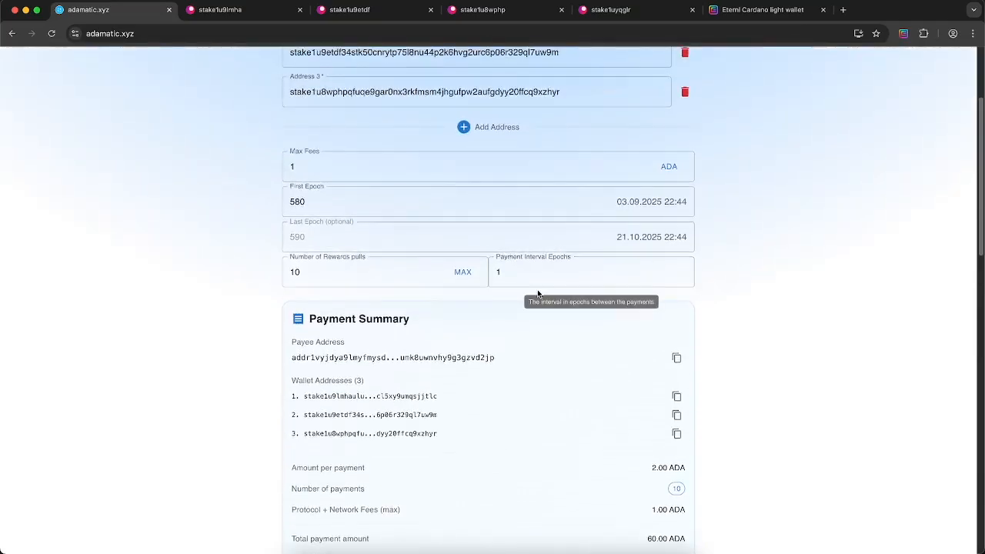
scroll(492, 292, down, 3)
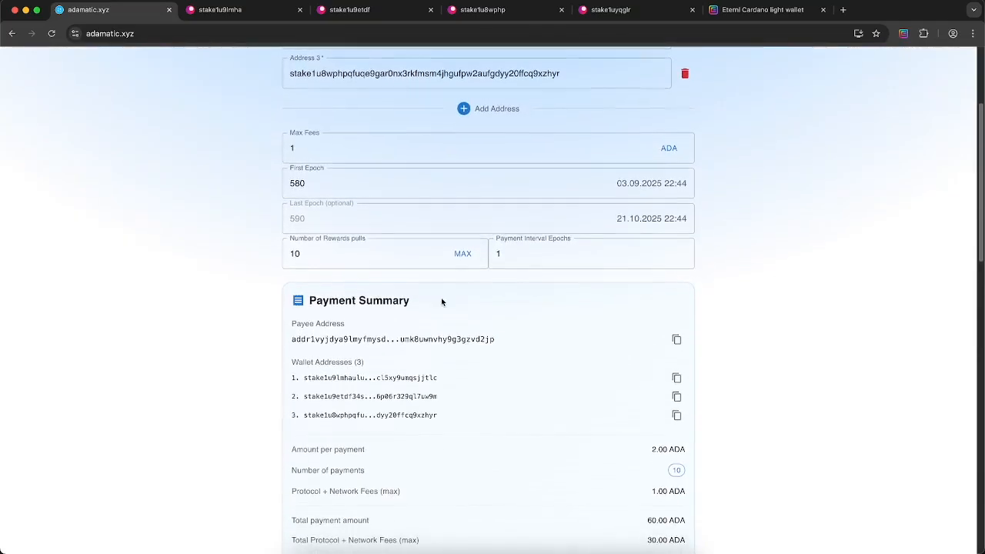
scroll(457, 257, up, 1)
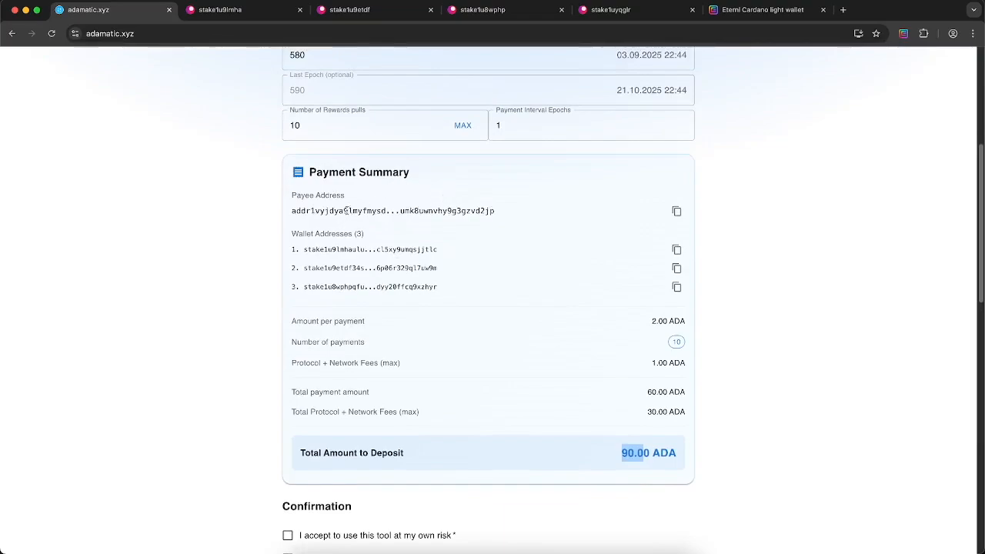
drag(297, 196, 350, 196)
drag(506, 213, 292, 214)
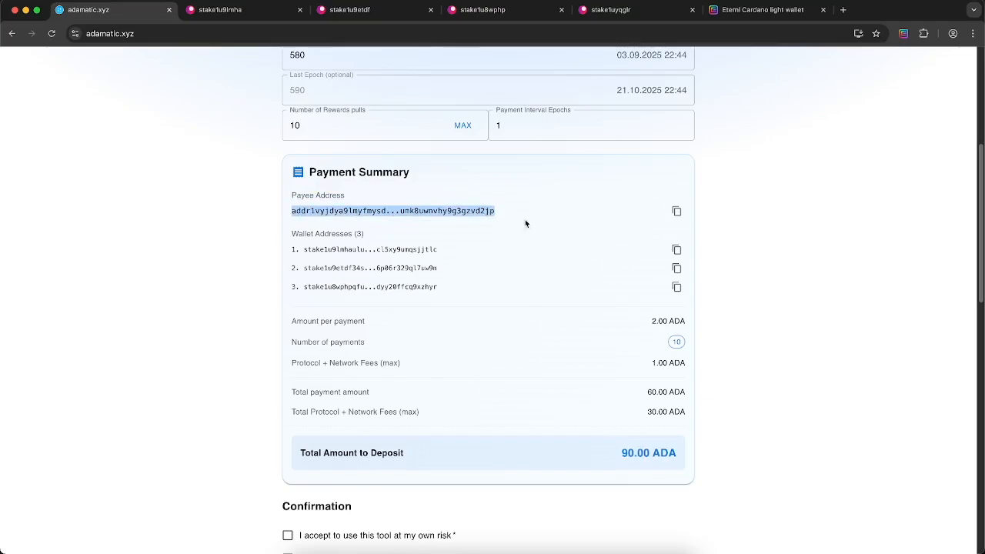
drag(308, 249, 443, 287)
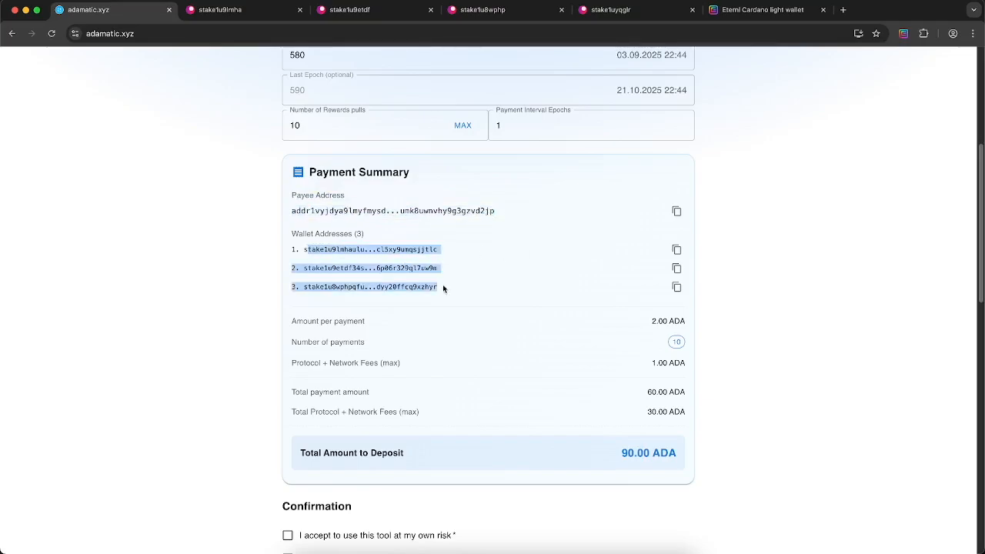
drag(304, 321, 373, 325)
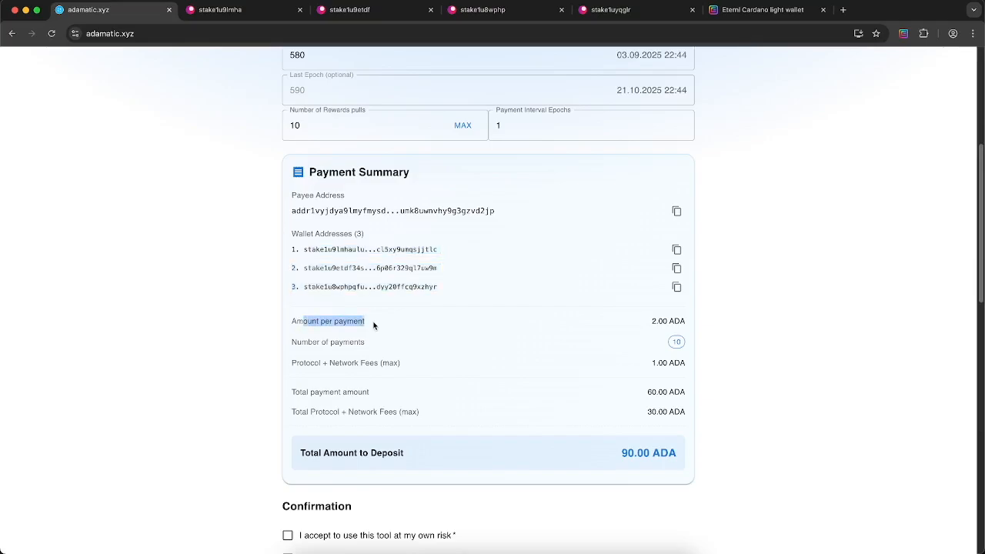
drag(643, 323, 685, 322)
click(441, 336)
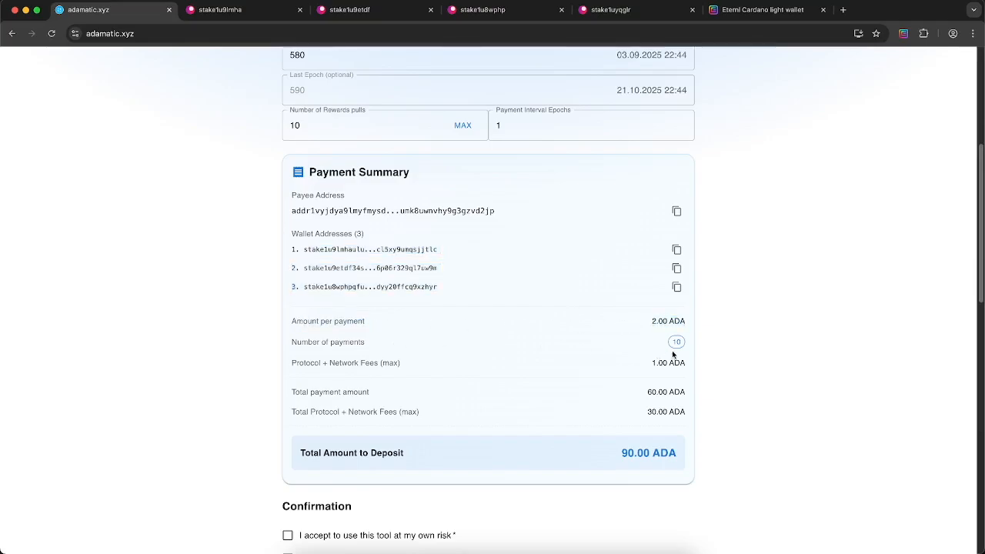
drag(295, 362, 671, 365)
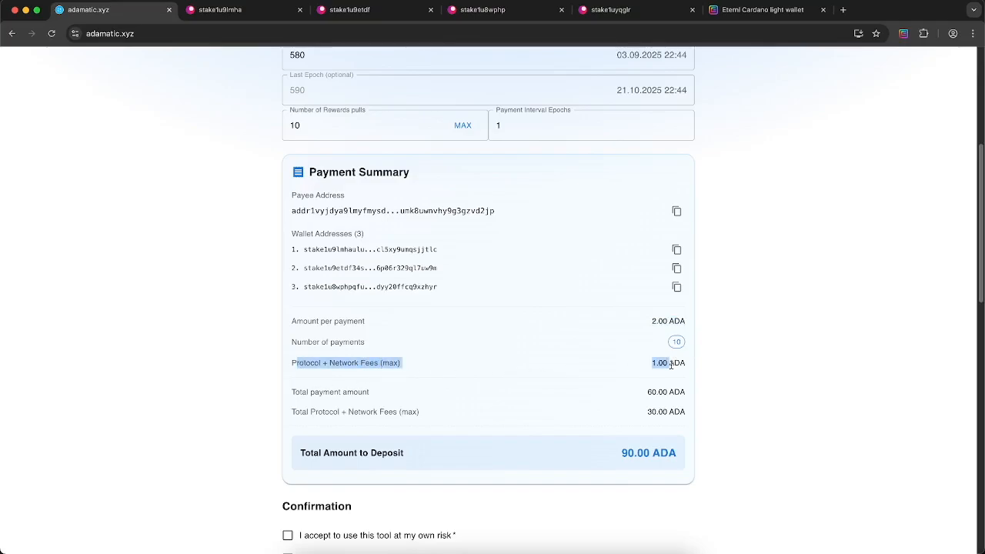
drag(296, 392, 678, 391)
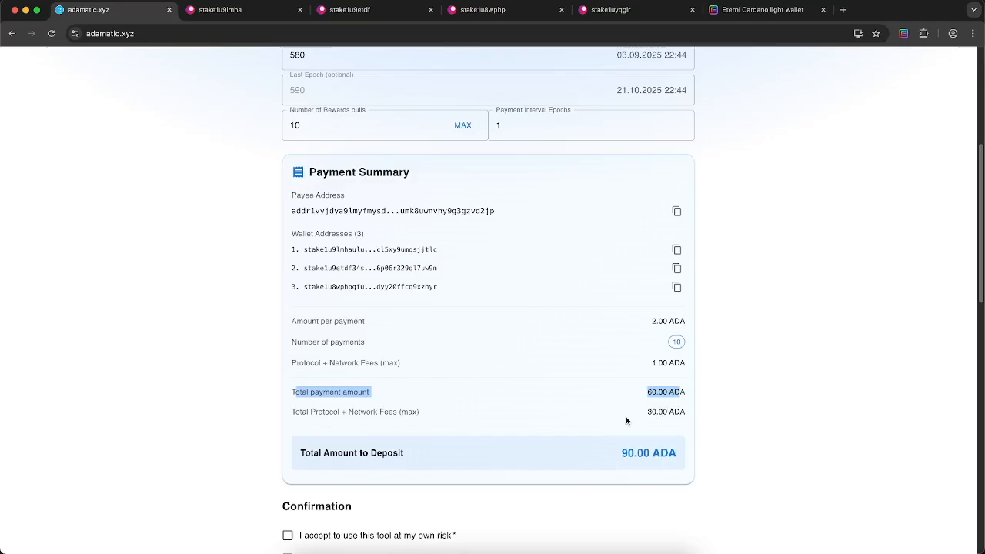
click(652, 411)
drag(645, 414, 700, 415)
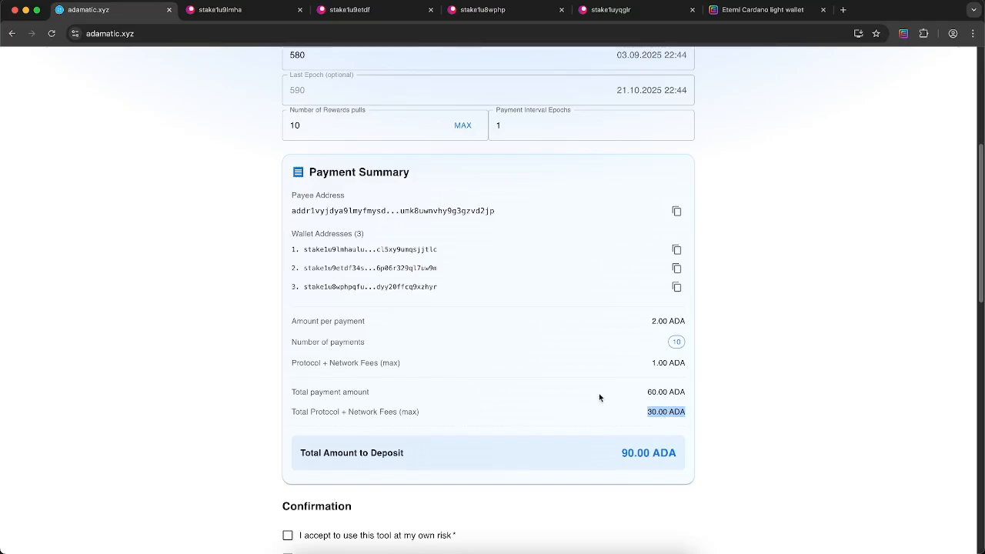
scroll(604, 379, up, 4)
scroll(575, 350, down, 1)
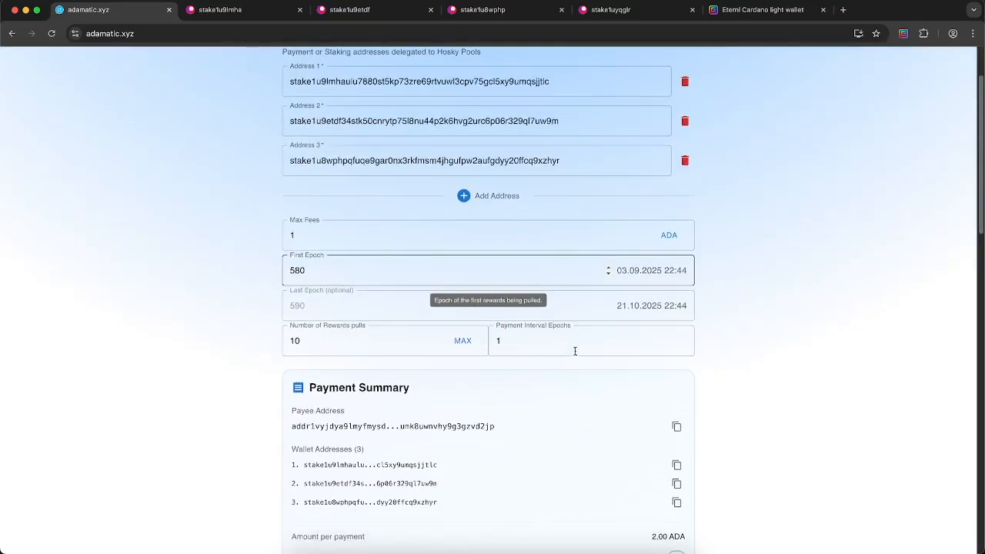
scroll(575, 351, up, 1)
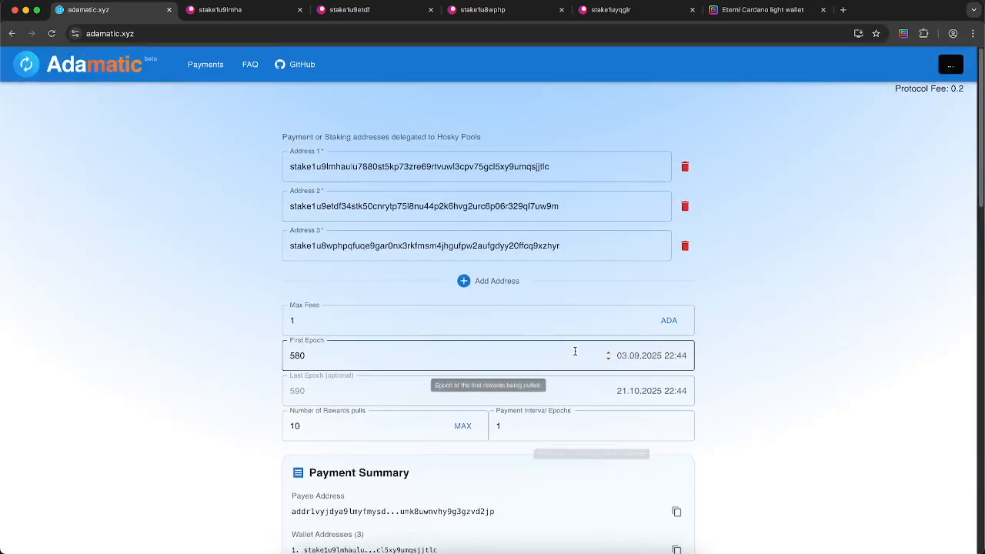
click(728, 11)
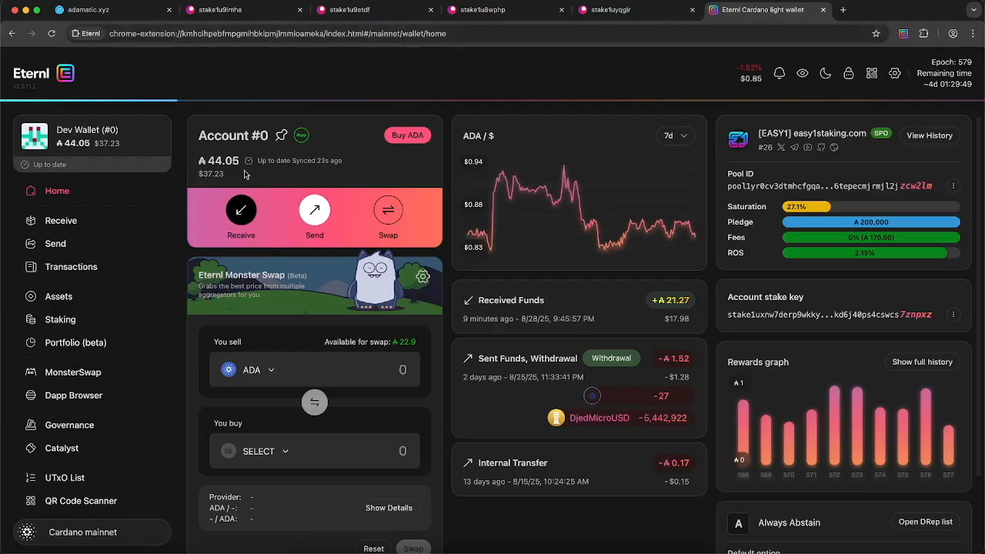
click(88, 10)
scroll(649, 278, down, 1)
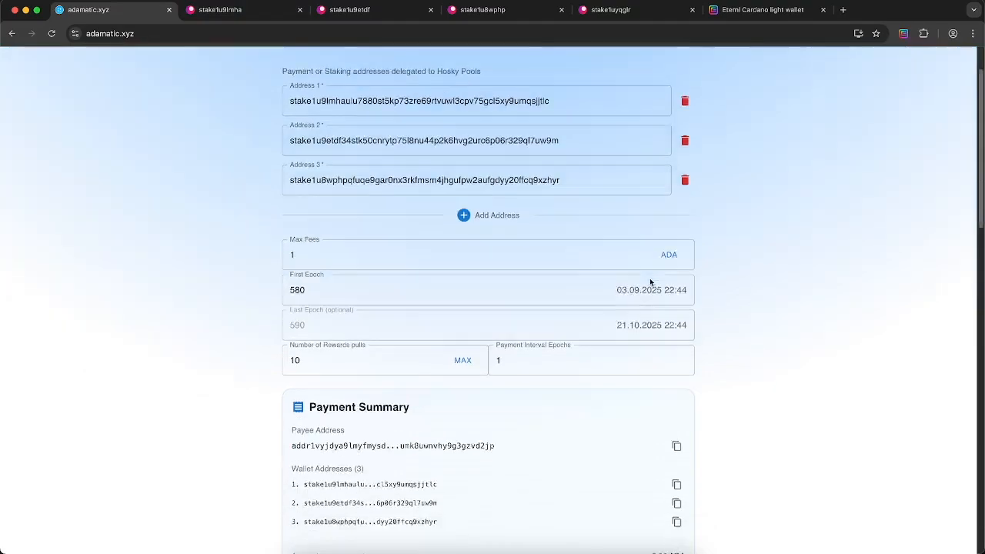
scroll(650, 277, down, 5)
scroll(649, 278, up, 2)
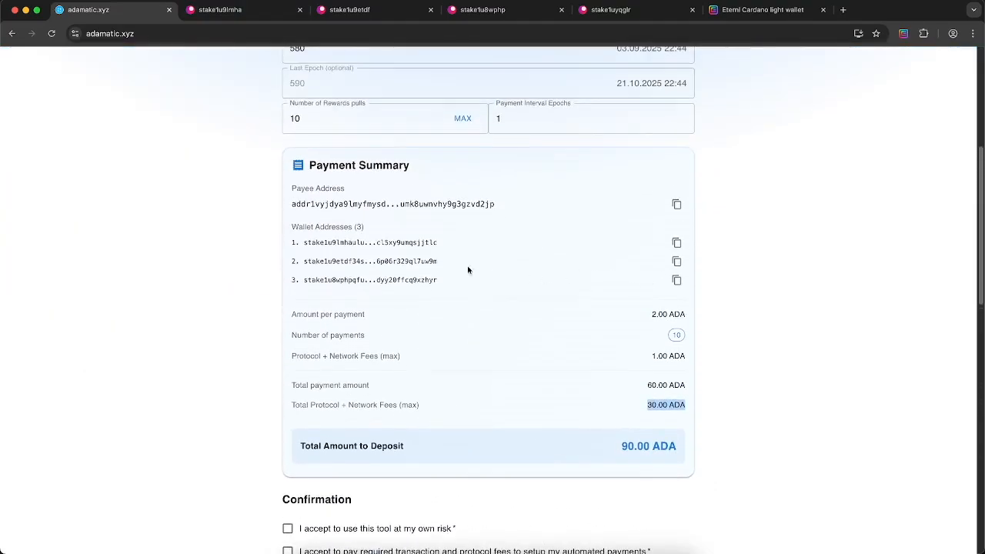
scroll(433, 210, up, 5)
Lower Number of Rewards pulls to 1, then raise it to 2 so pulls end at epoch 582
click(442, 429)
click(441, 429)
click(441, 428)
click(441, 428)
click(442, 428)
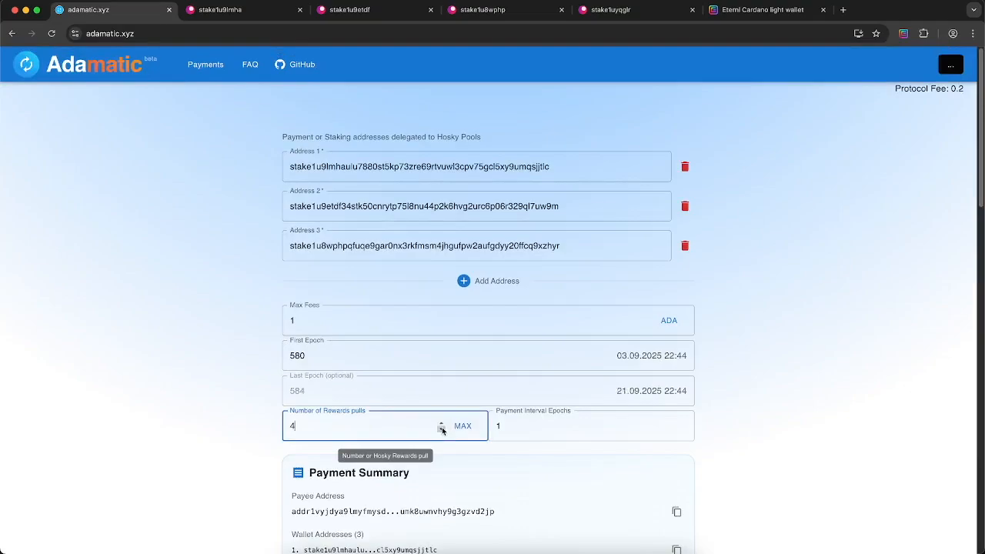
click(441, 429)
scroll(383, 413, down, 2)
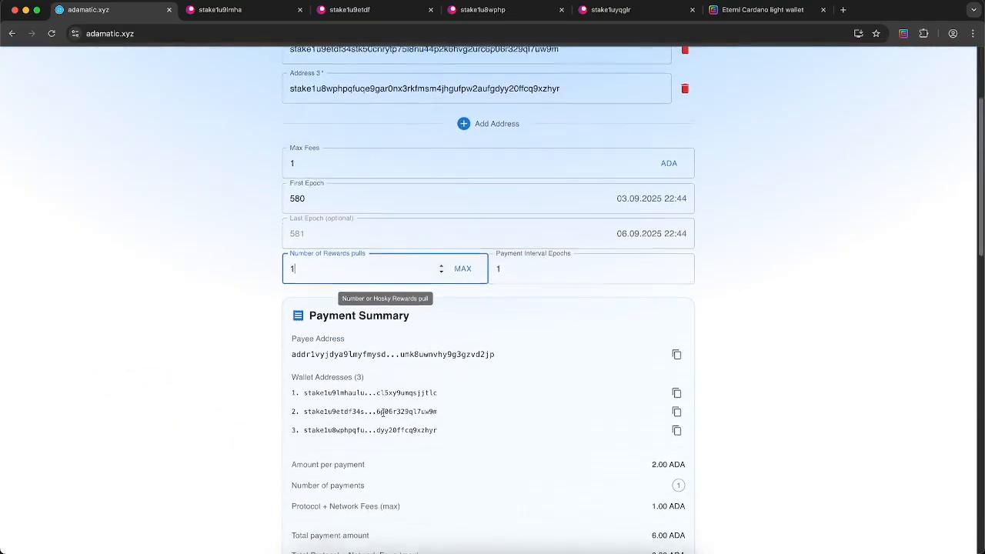
click(440, 263)
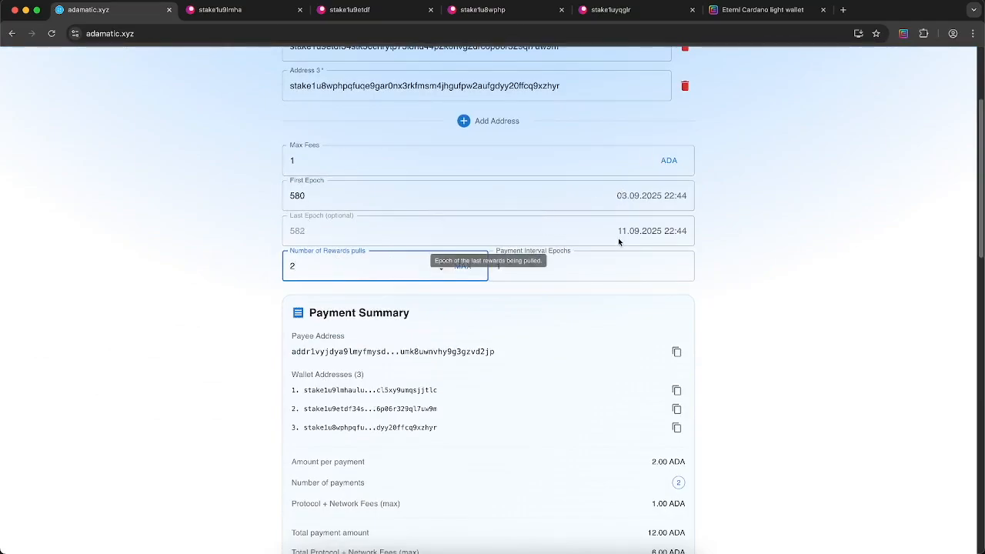
Check the 18.00 ADA deposit total and accept the use-at-own-risk confirmation
scroll(734, 310, down, 2)
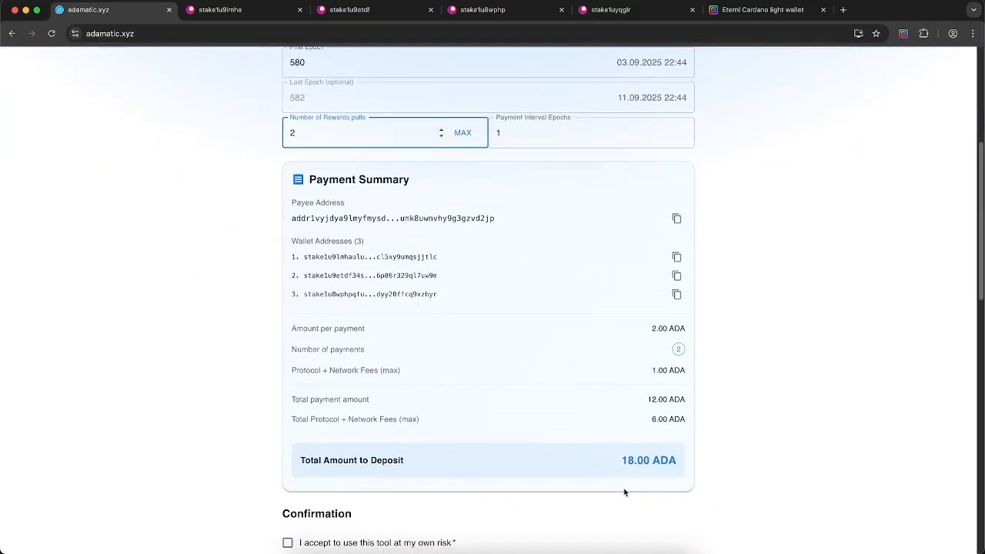
scroll(554, 389, down, 3)
double_click(584, 394)
triple_click(583, 392)
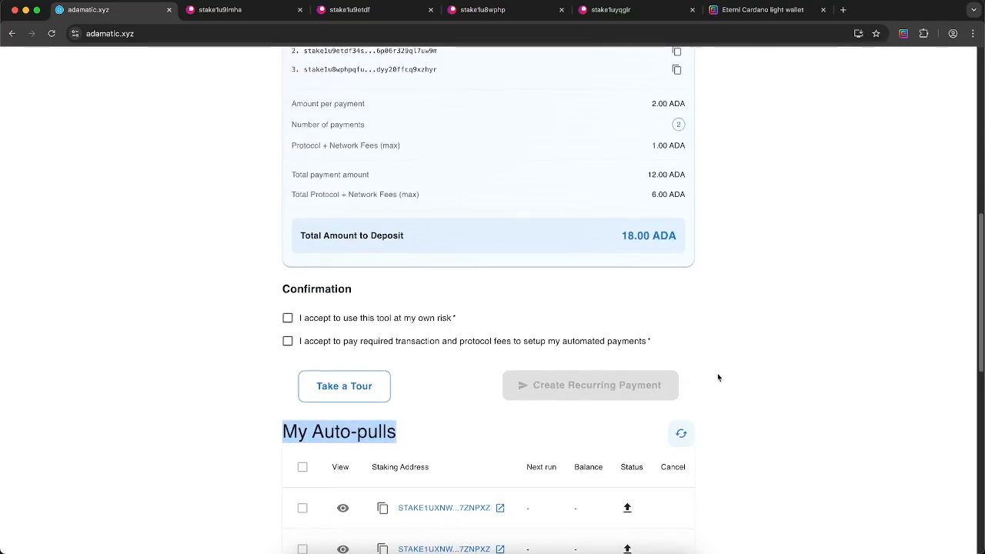
scroll(714, 377, up, 1)
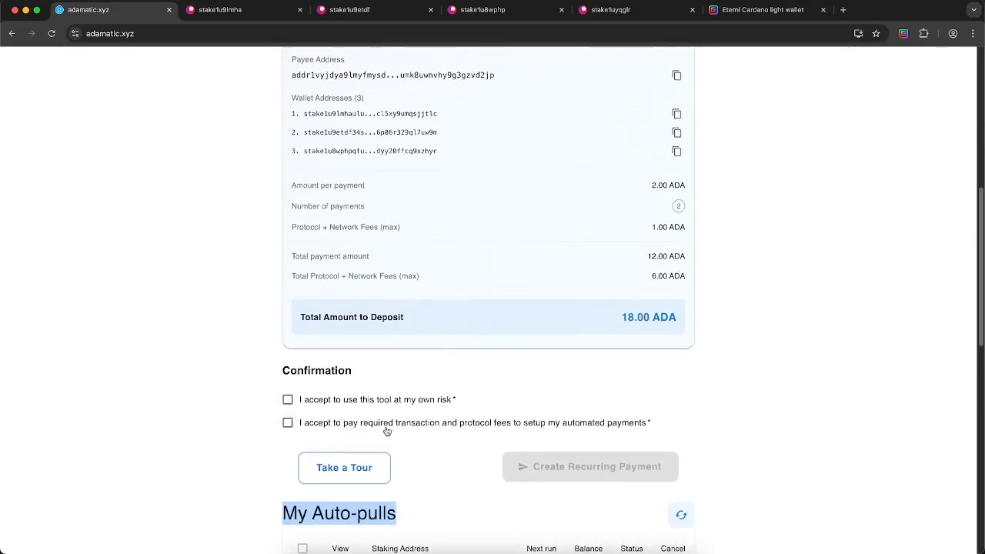
click(287, 400)
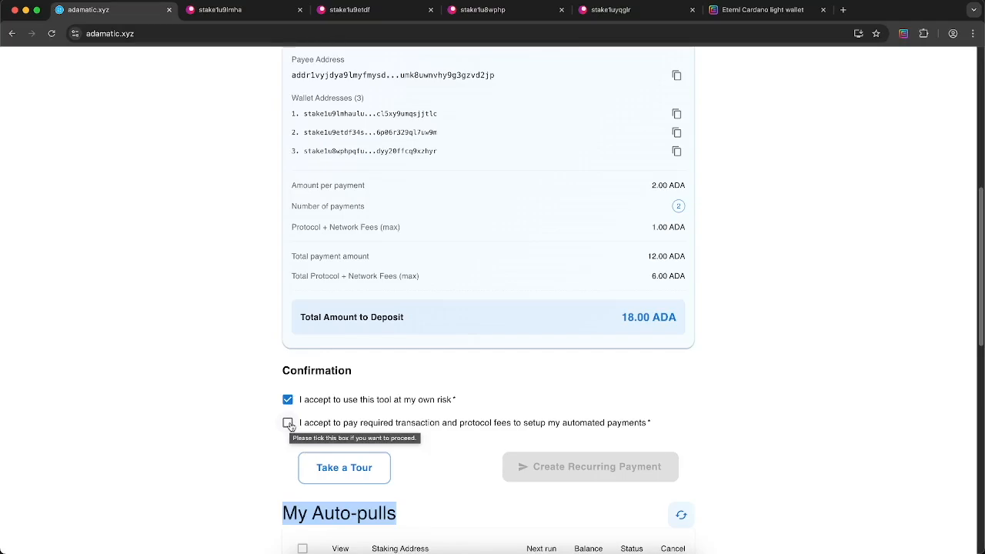
Accept the transaction and protocol fees confirmation and paste a stake address into a new fourth entry
click(288, 423)
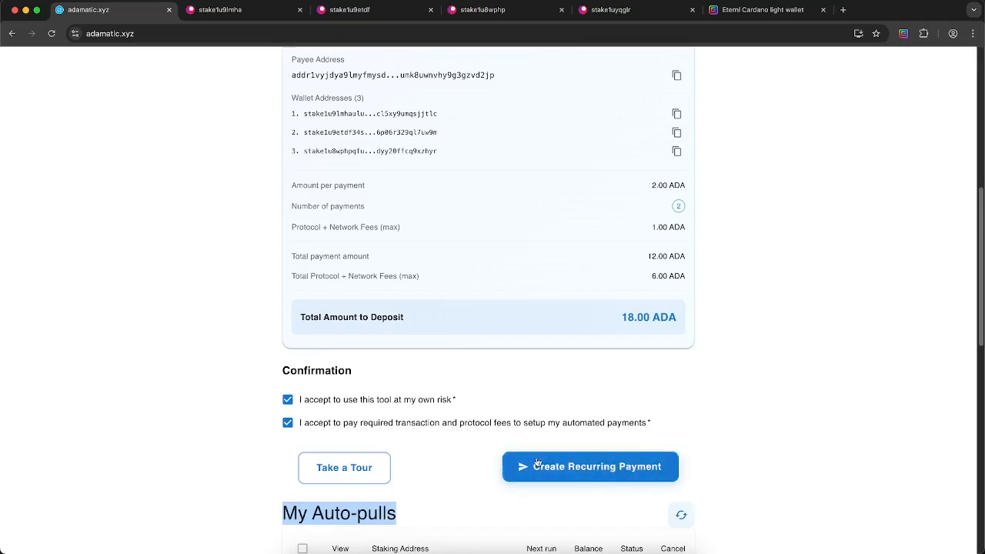
scroll(527, 350, up, 6)
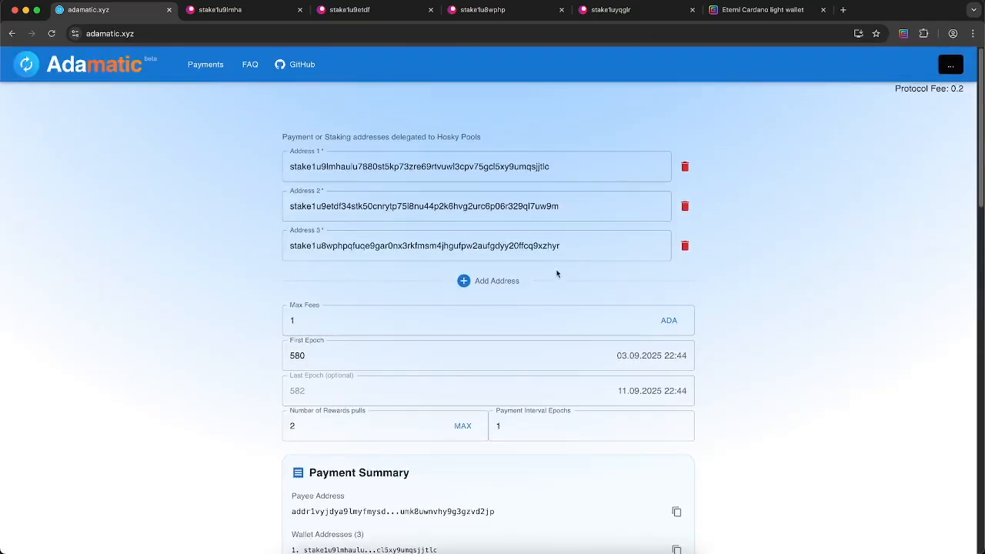
click(488, 281)
key(super+v)
Remove the fourth stake address again, keeping three addresses and 18.00 ADA to deposit
scroll(764, 380, down, 9)
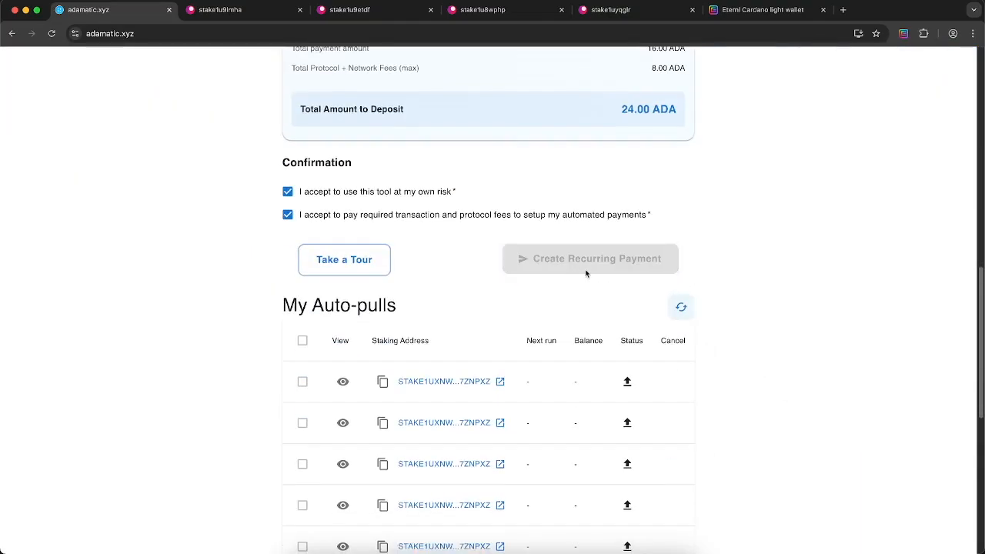
scroll(577, 265, up, 1)
scroll(554, 265, up, 5)
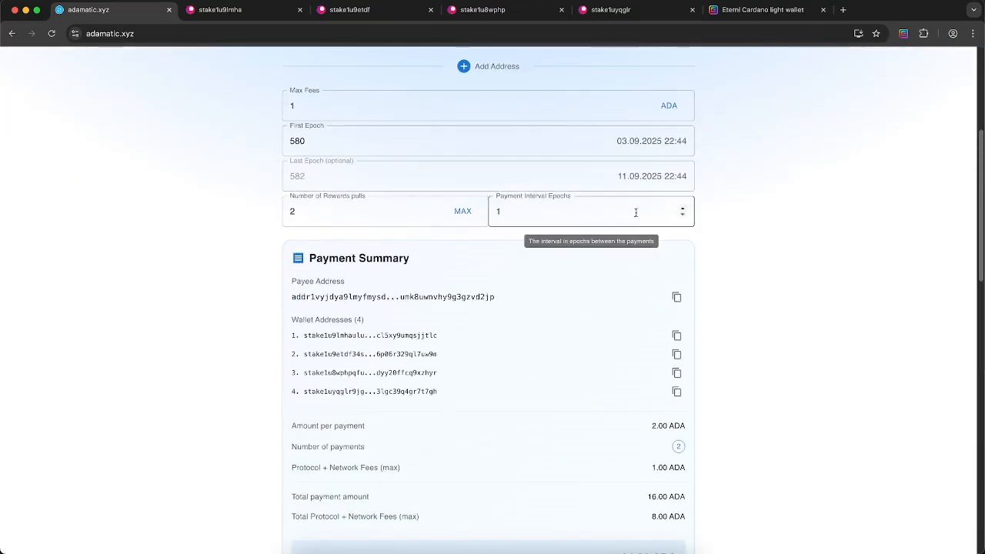
scroll(623, 201, up, 2)
click(684, 189)
scroll(770, 290, down, 5)
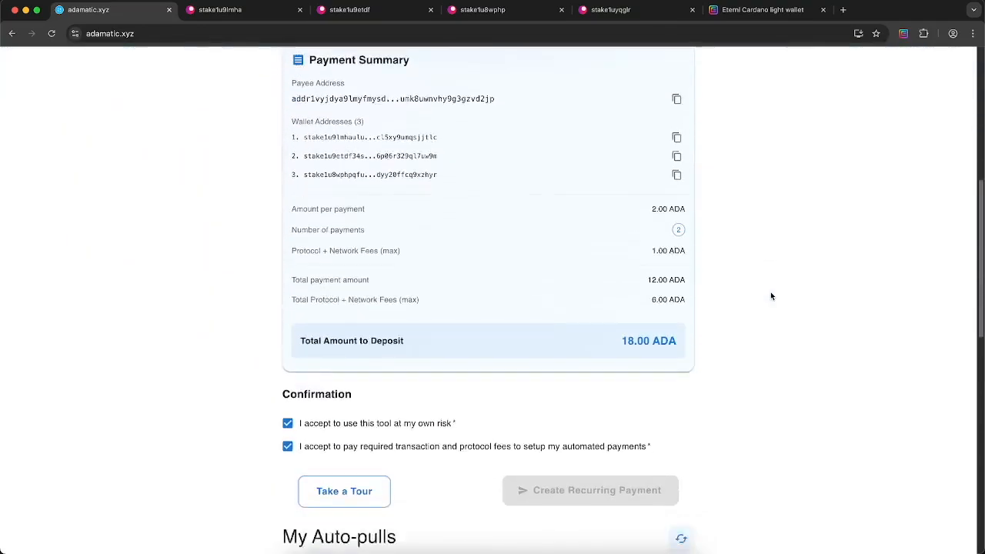
Create the recurring payment and decline the 18.2 ADA signing request in Eternl
click(519, 389)
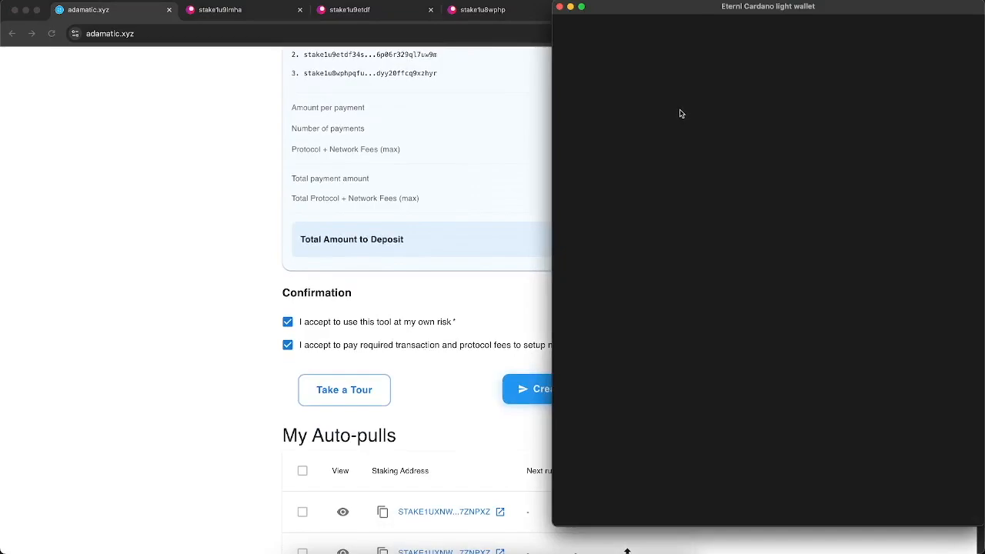
drag(675, 9, 610, 21)
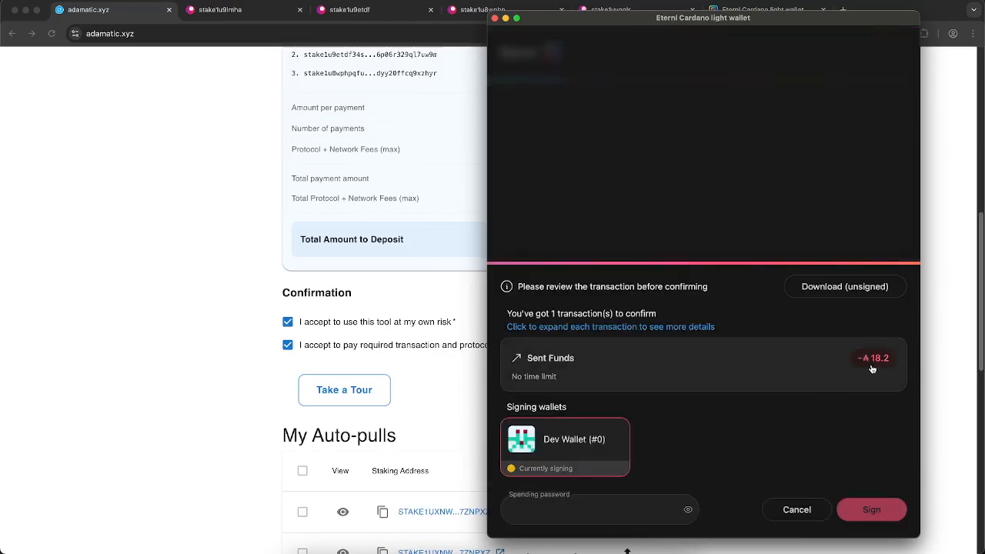
drag(730, 17, 637, 81)
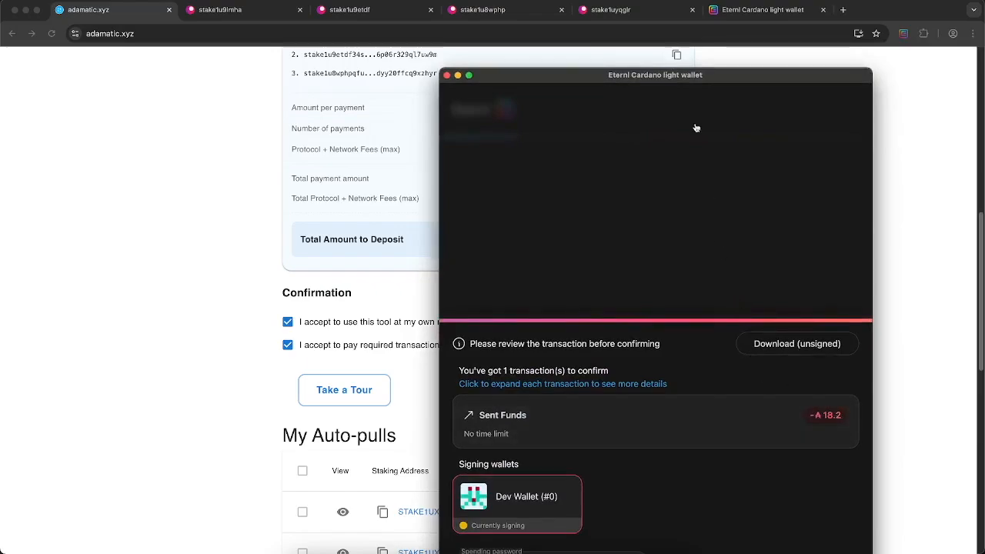
drag(675, 82, 682, 27)
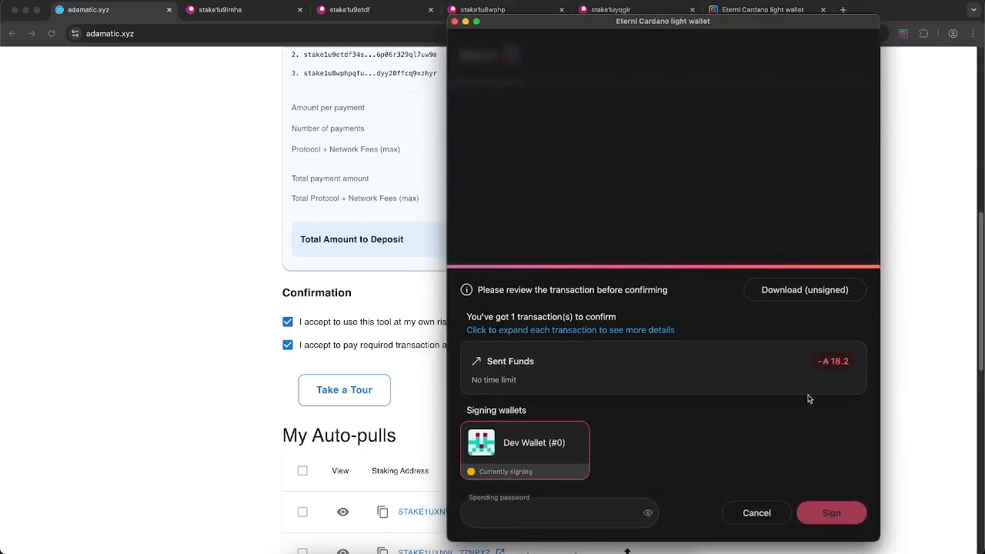
click(756, 513)
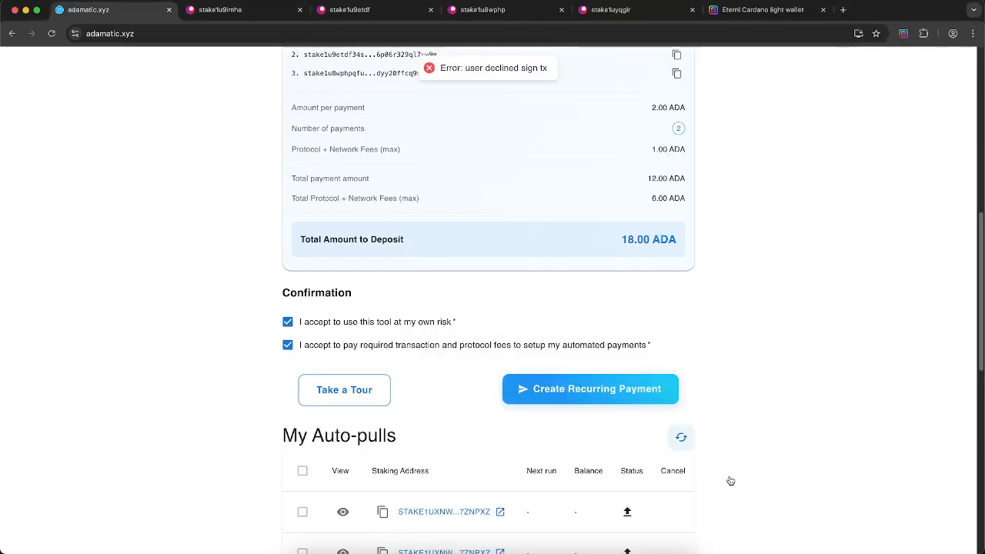
scroll(773, 422, down, 4)
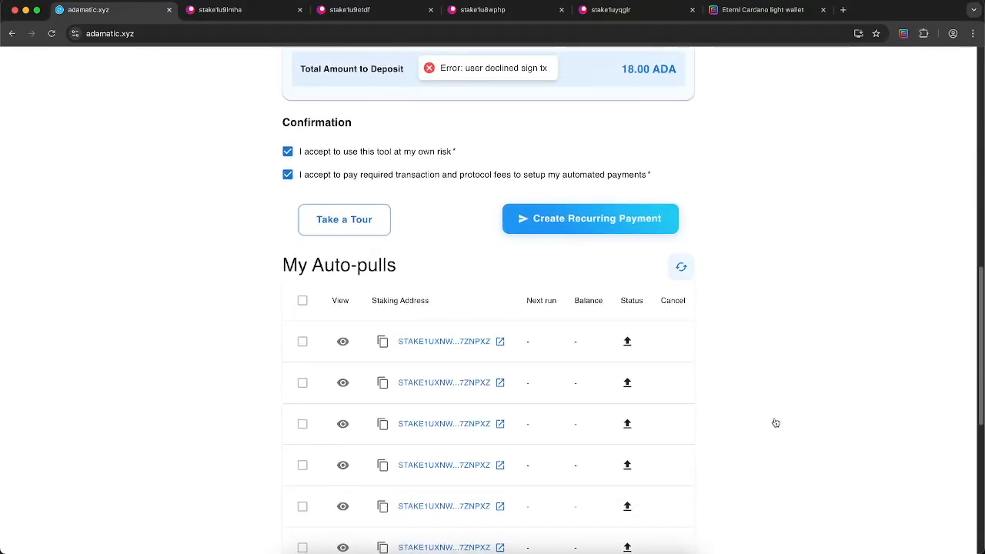
scroll(595, 208, up, 6)
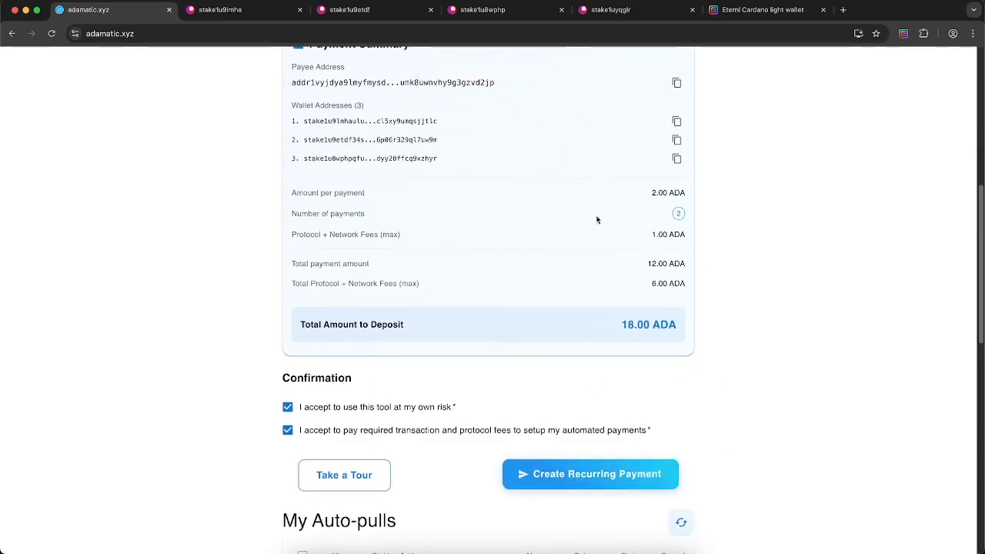
scroll(749, 451, down, 5)
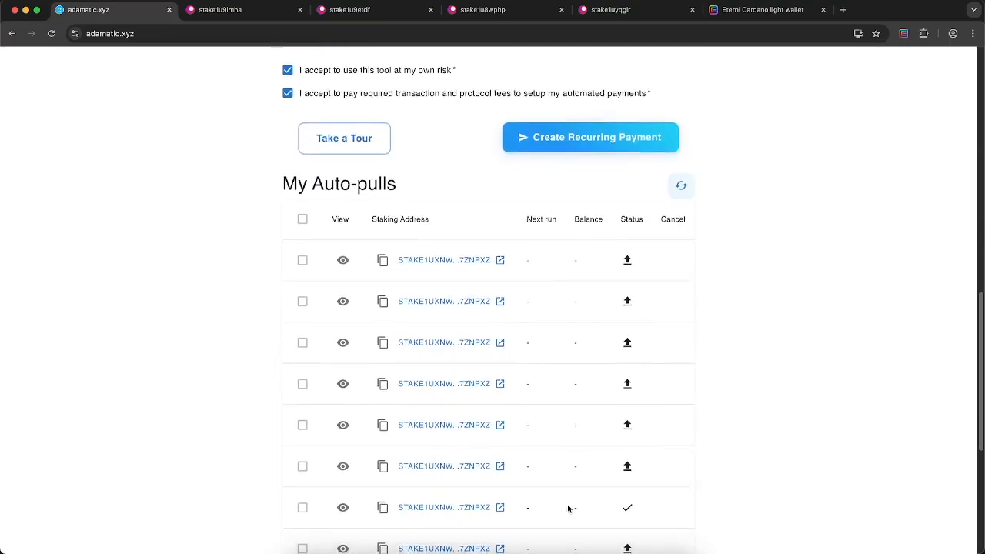
scroll(567, 505, down, 4)
scroll(566, 507, up, 2)
scroll(568, 507, up, 1)
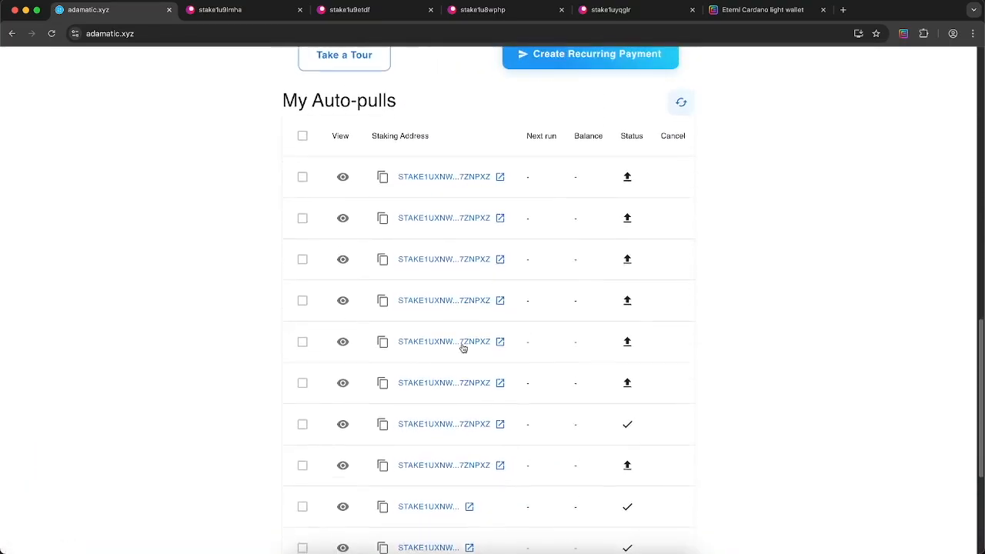
scroll(594, 439, down, 2)
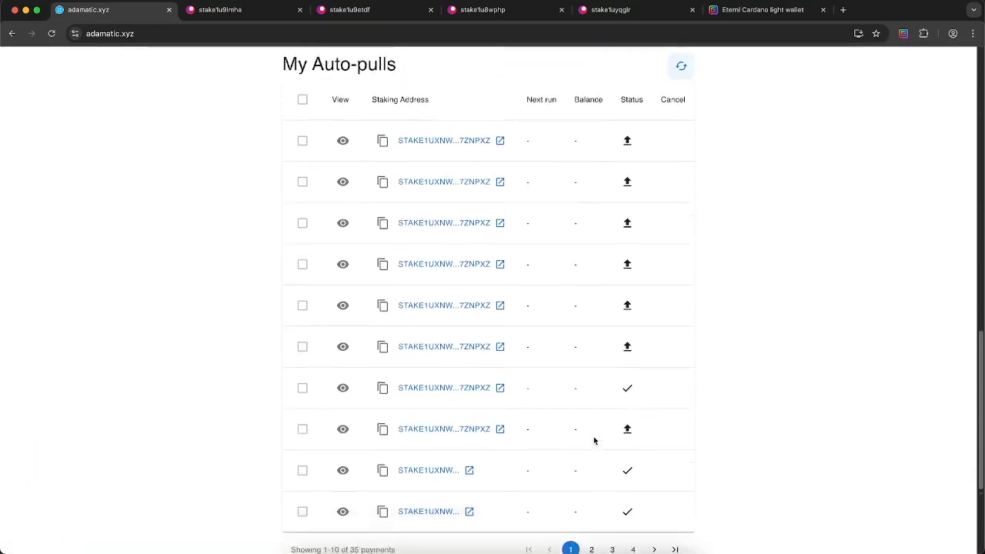
scroll(593, 439, up, 4)
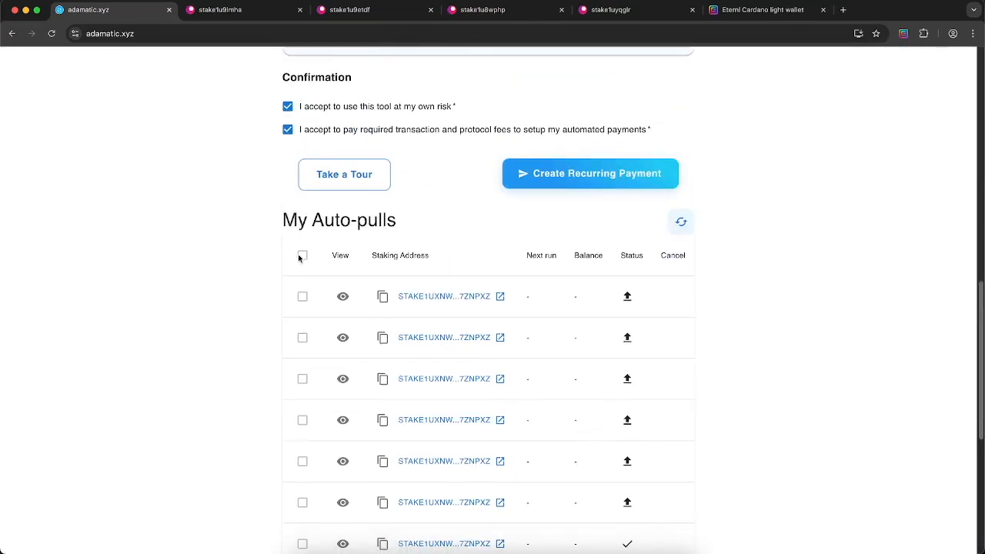
click(568, 179)
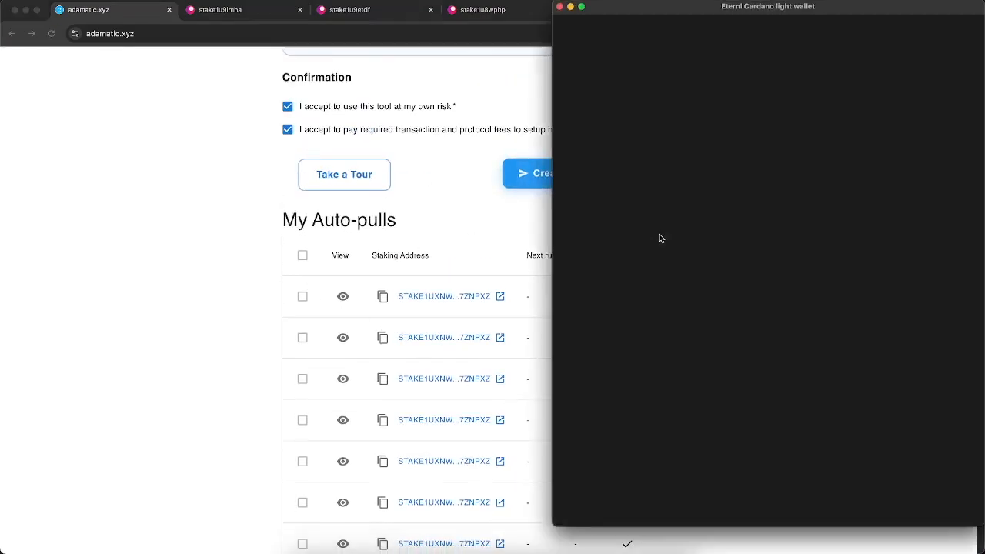
click(560, 6)
scroll(466, 301, up, 5)
scroll(458, 296, up, 3)
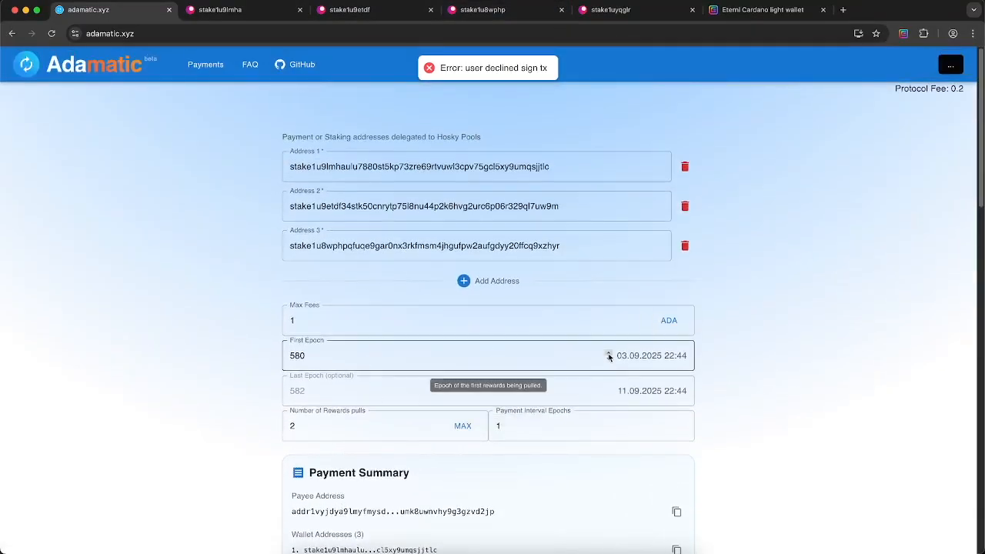
scroll(741, 406, down, 10)
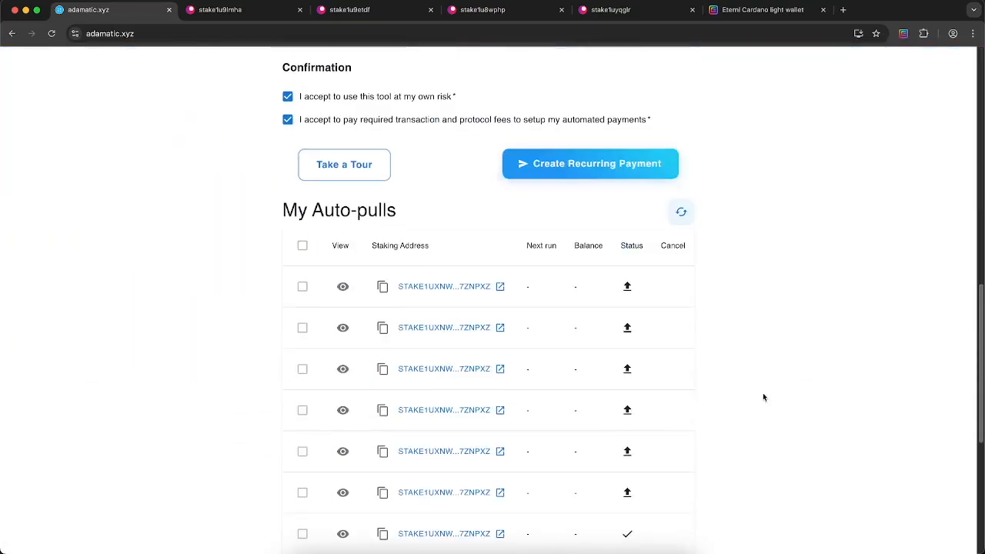
Create the recurring payment again, sign it with the spending password, and reload My Auto-pulls
click(574, 174)
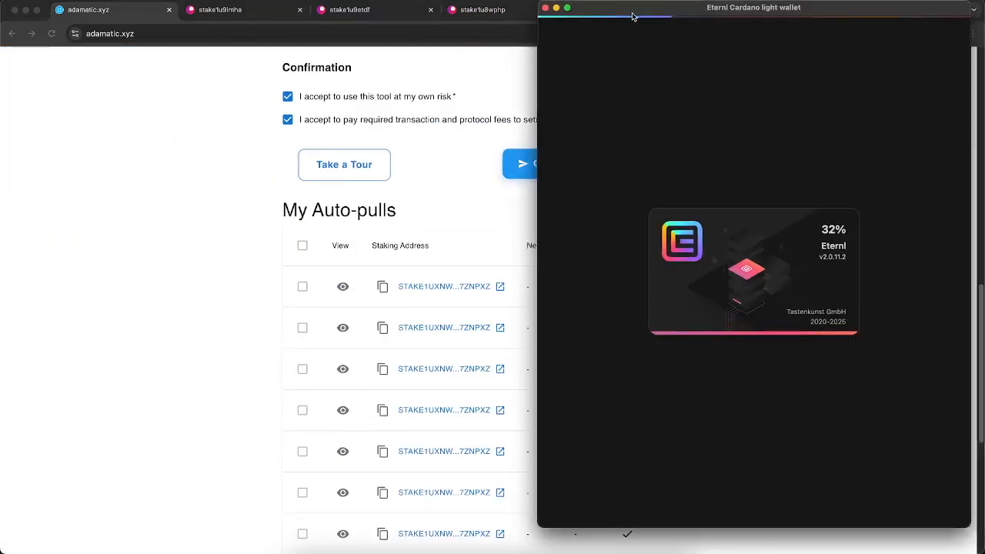
click(588, 488)
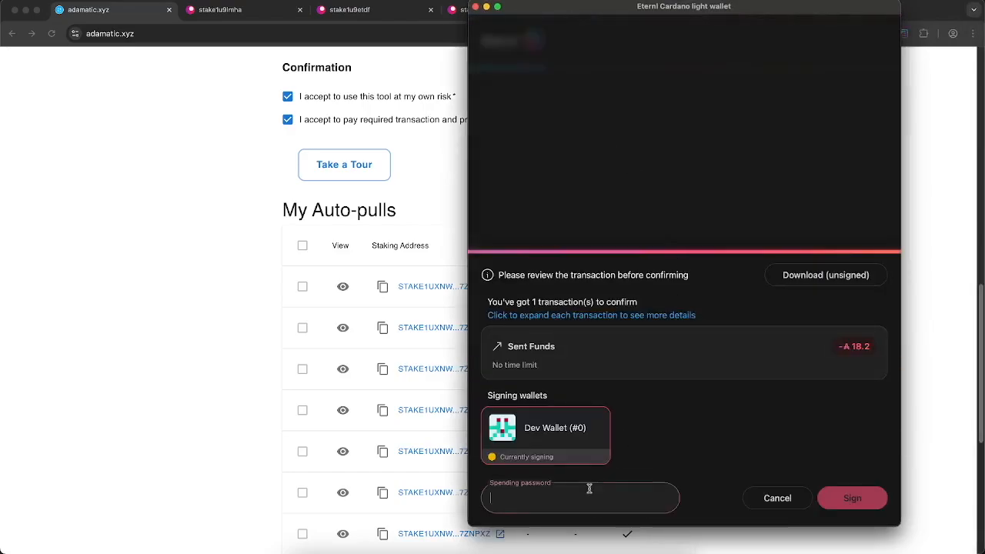
text(••••••••••••)
click(852, 501)
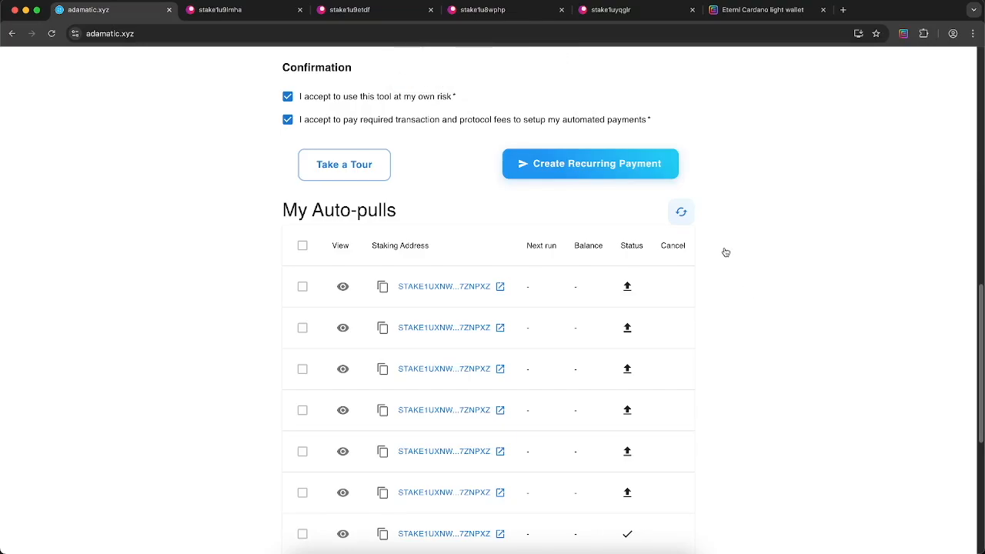
click(682, 214)
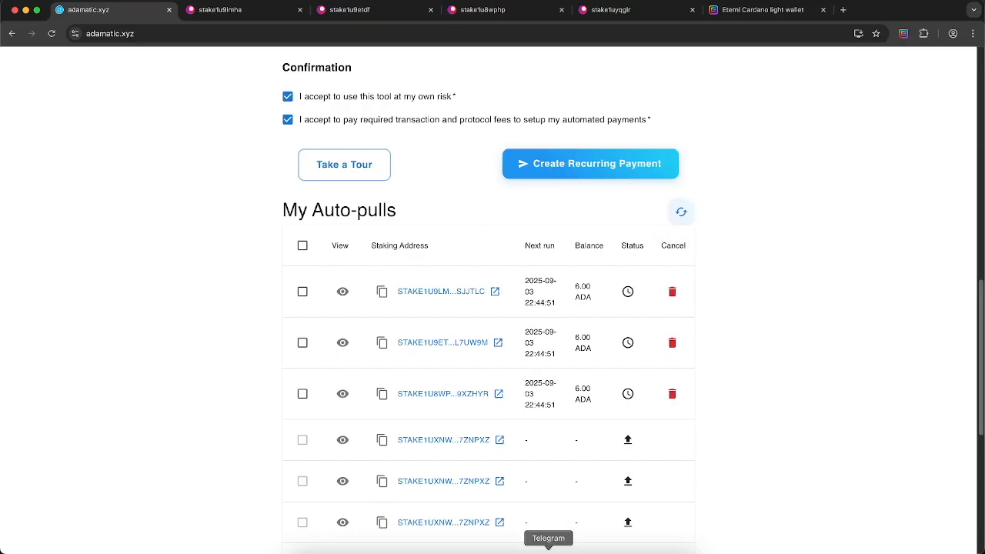
Widen Telegram's Ada Watch chat and review the 18.195025 ADA sent with 0.195025 ADA fees
click(547, 549)
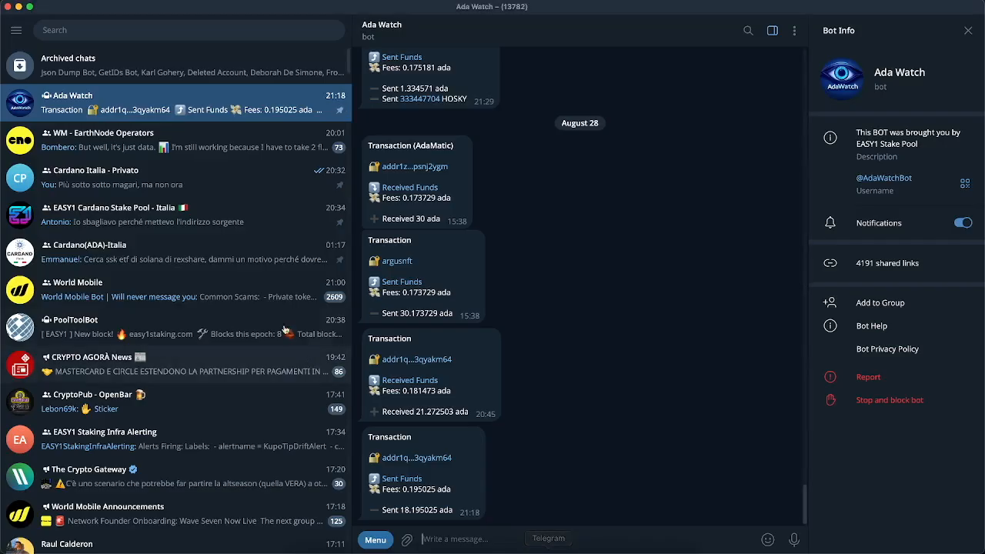
click(967, 31)
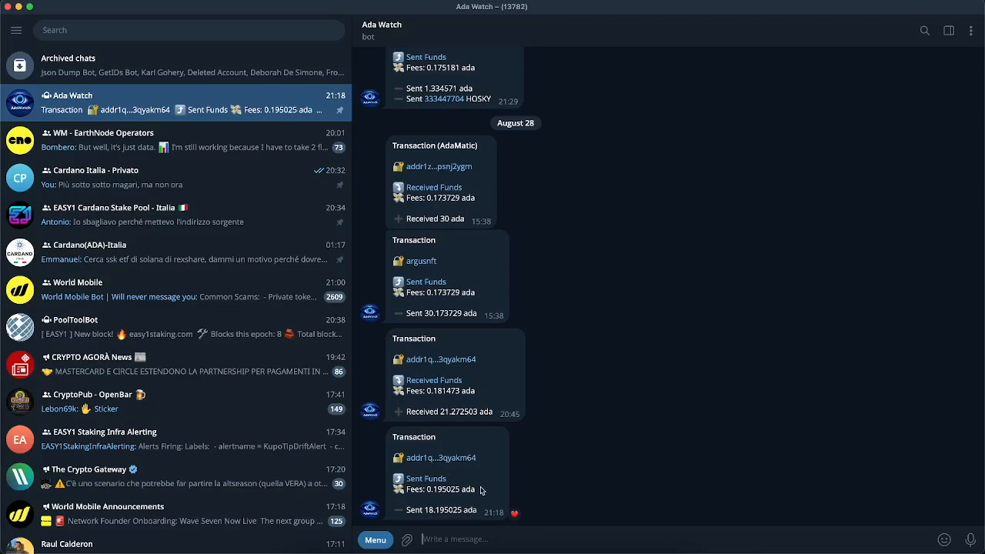
drag(425, 512, 445, 510)
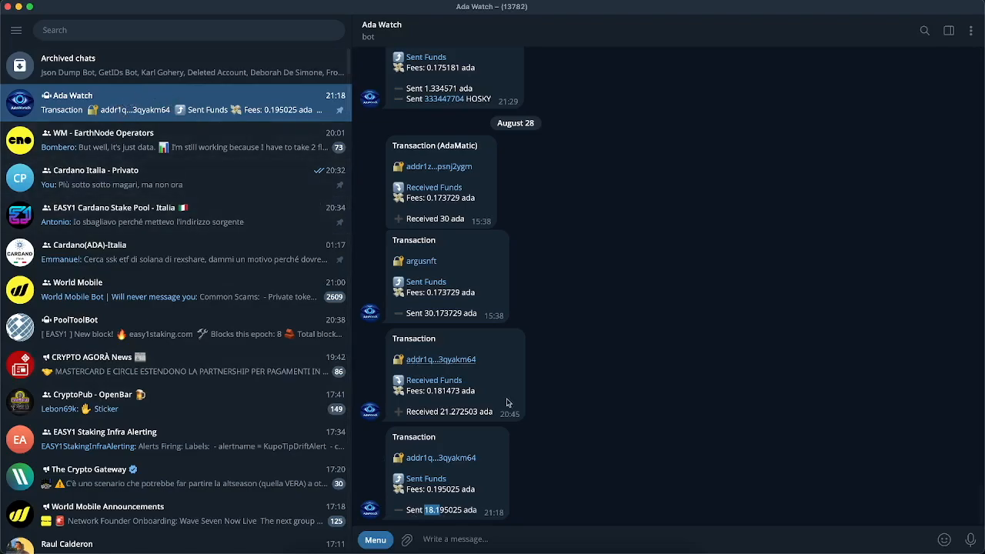
click(504, 536)
Send /help to the Ada Watch bot, then draft the command /add $whater
text(t.me/)
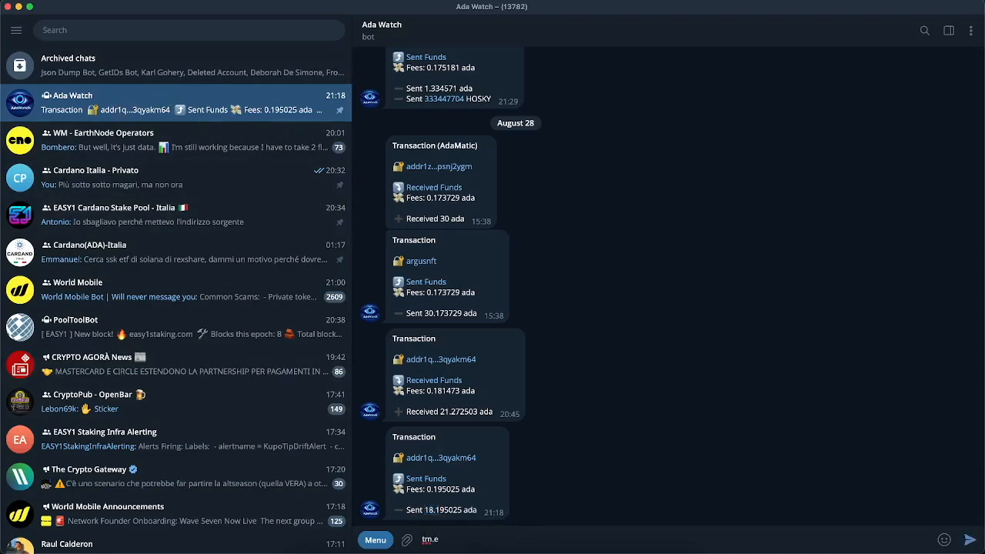
text(AdaWatchBot)
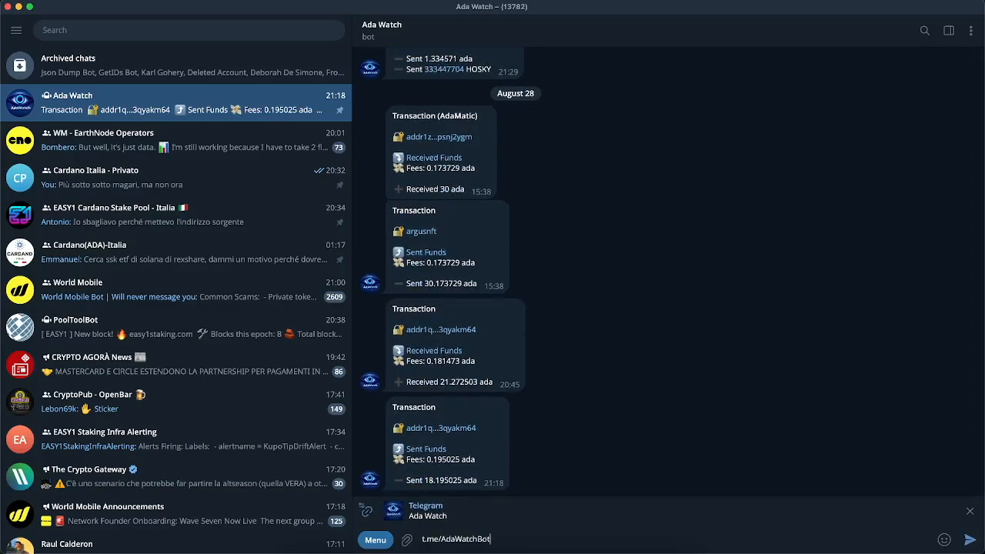
key(BackSpace)
key(BackSpace)
key(BackSpace)
key(BackSpace)
key(BackSpace)
key(BackSpace)
key(BackSpace)
key(BackSpace)
key(BackSpace)
key(BackSpace)
key(BackSpace)
key(BackSpace)
key(BackSpace)
key(BackSpace)
key(BackSpace)
key(BackSpace)
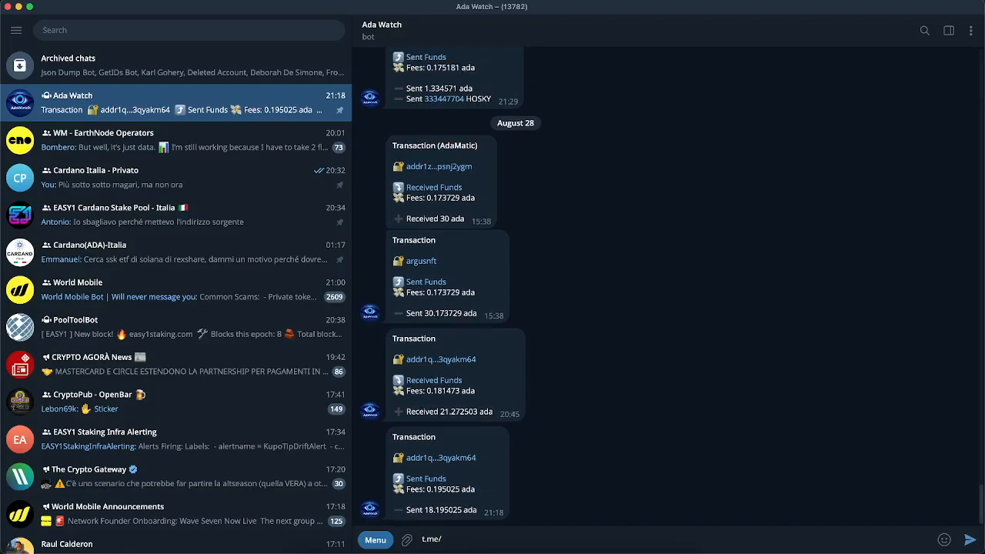
text(/help)
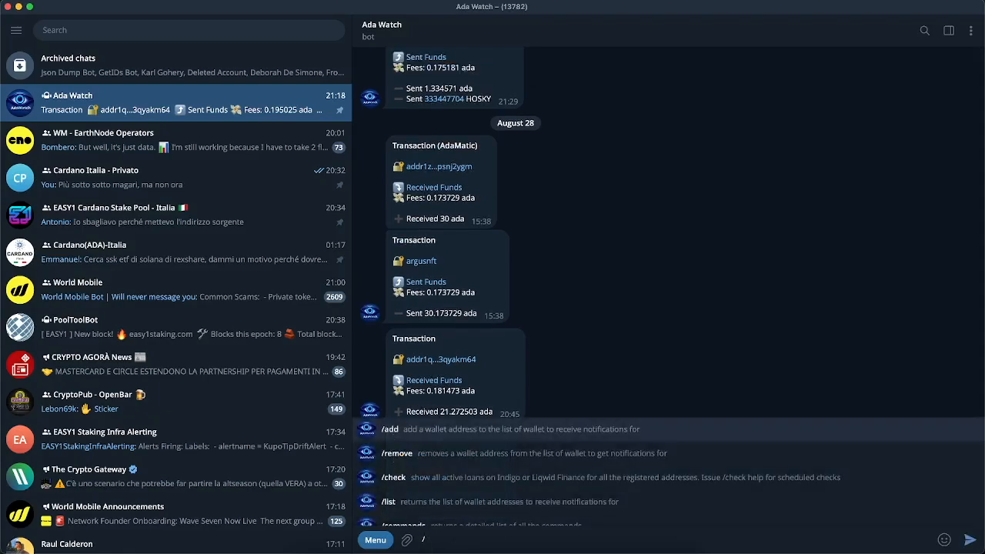
key(Return)
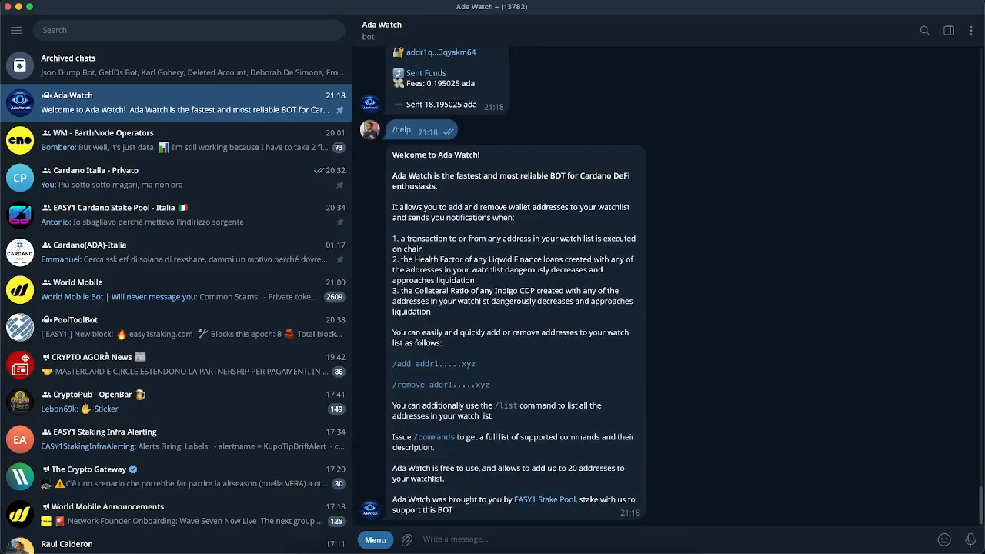
text(/)
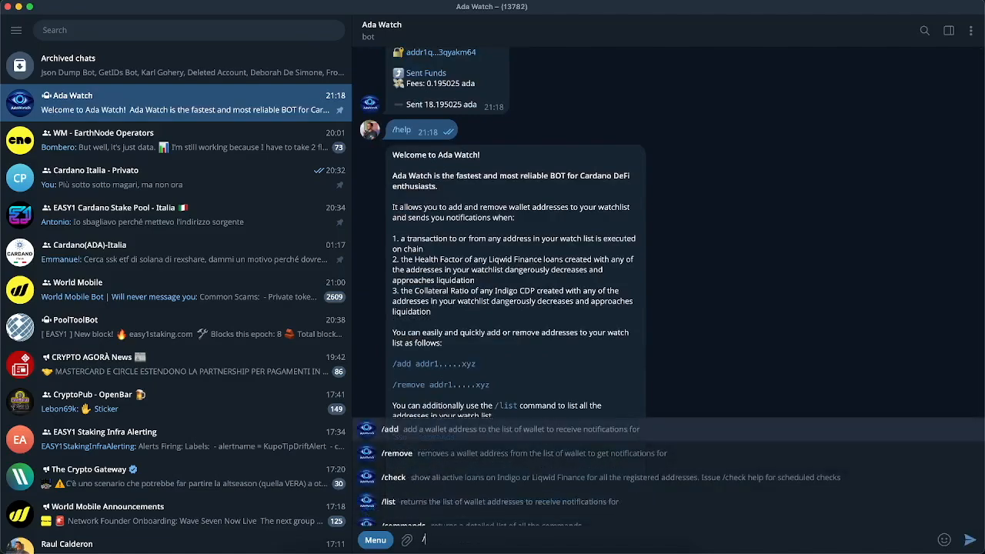
text(add)
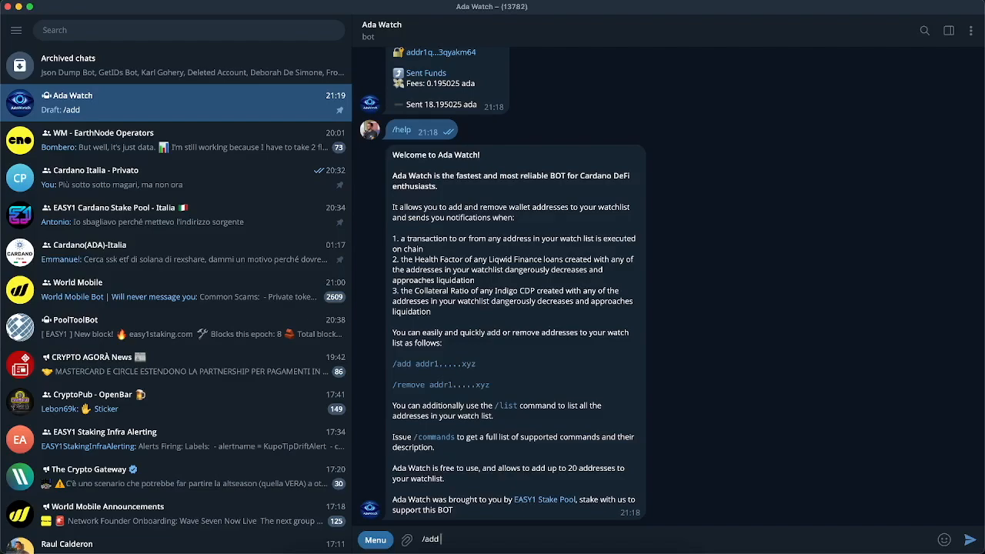
text($whater)
Send /add $whater and edit the sent message to /add $whatever
key(Return)
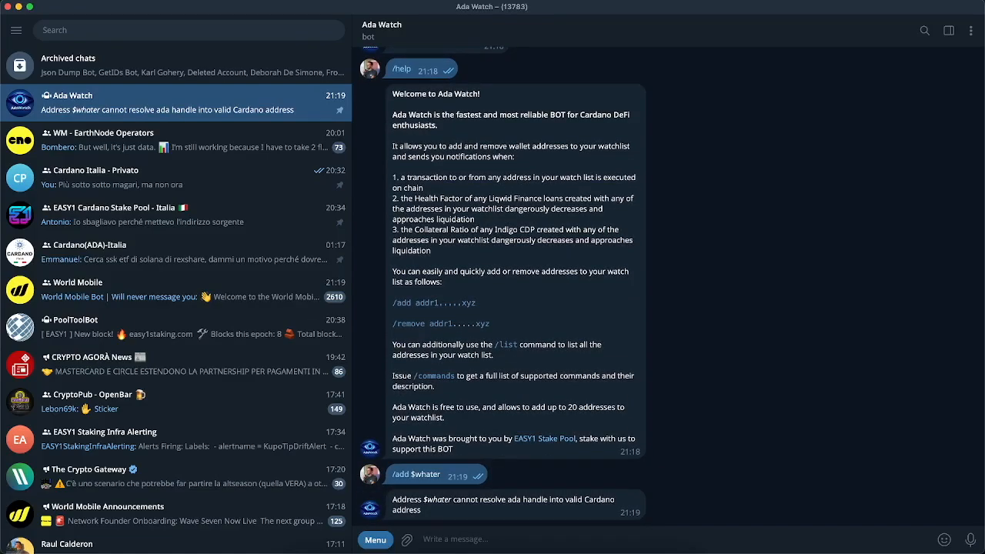
key(Up)
key(BackSpace)
text(ver)
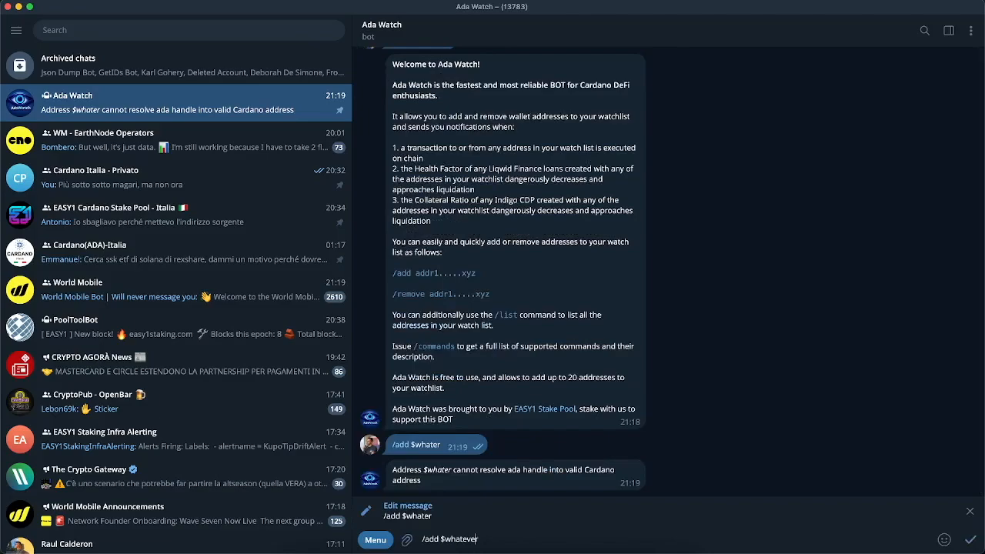
key(Return)
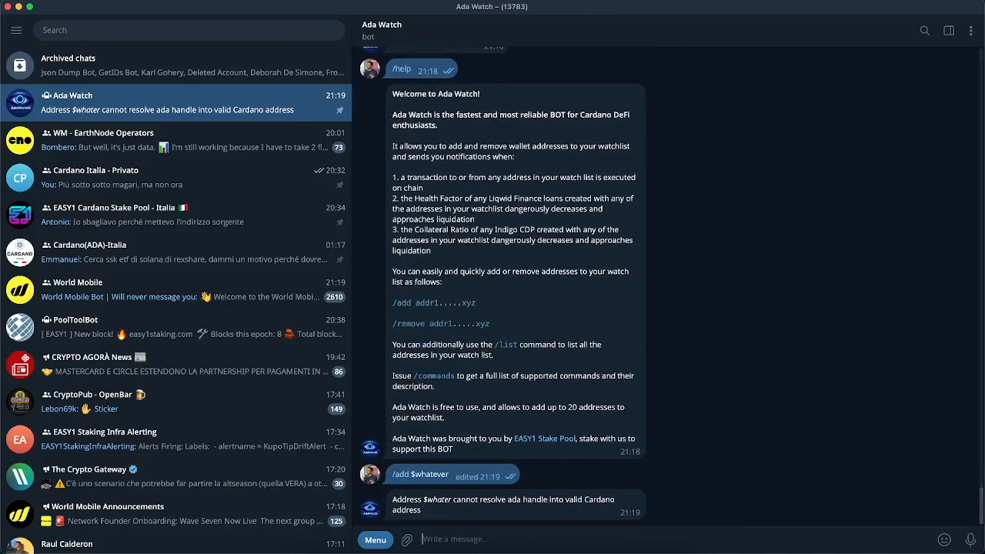
Send /add $whatever again, then /remove whatever$ to drop it from the watch list
text(/add)
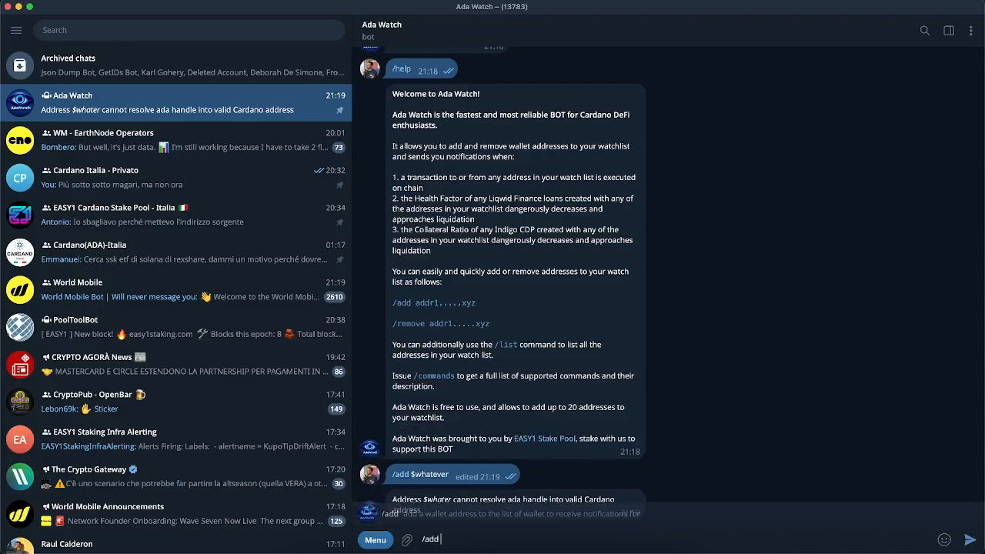
text( $awhate)
key(BackSpace)
key(BackSpace)
key(BackSpace)
key(BackSpace)
key(BackSpace)
key(BackSpace)
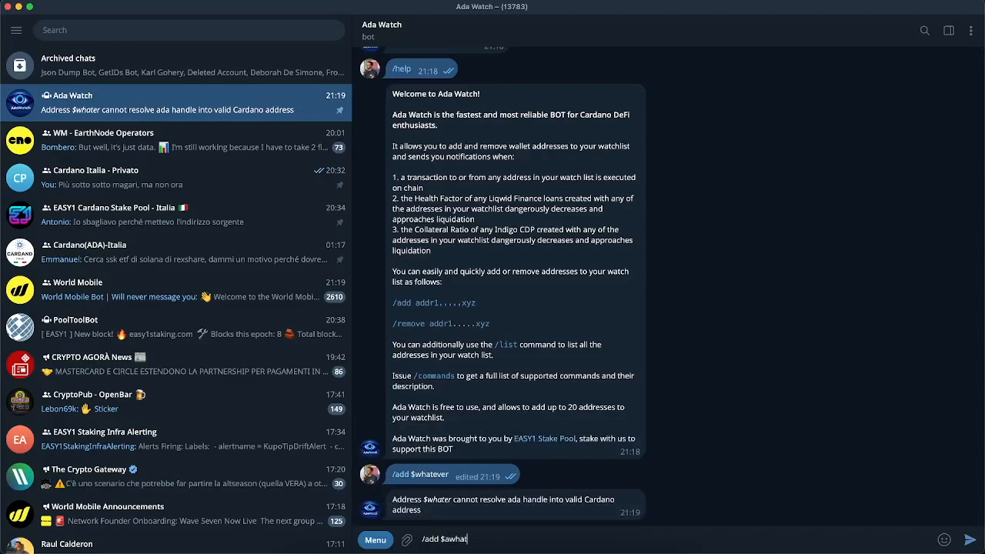
text(whatever)
key(Return)
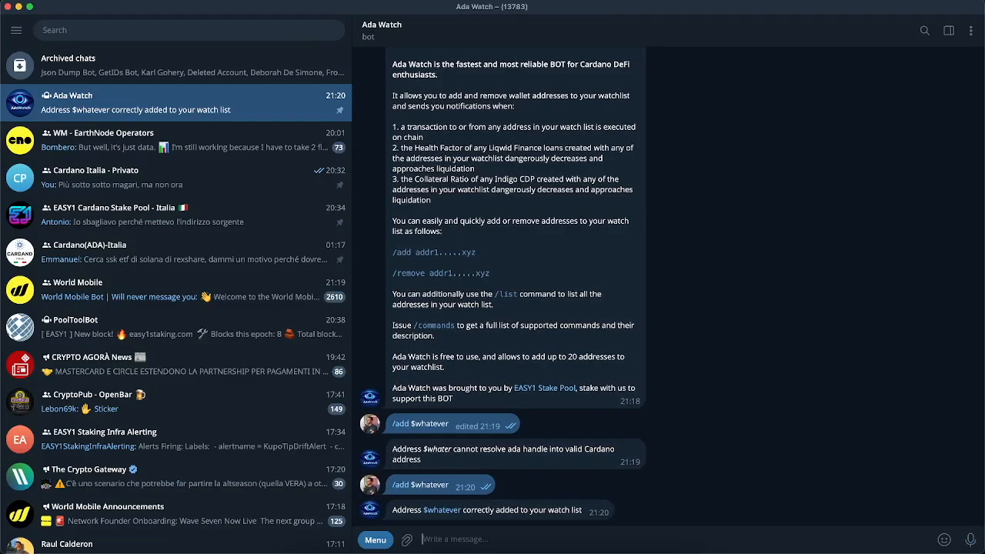
text(/re)
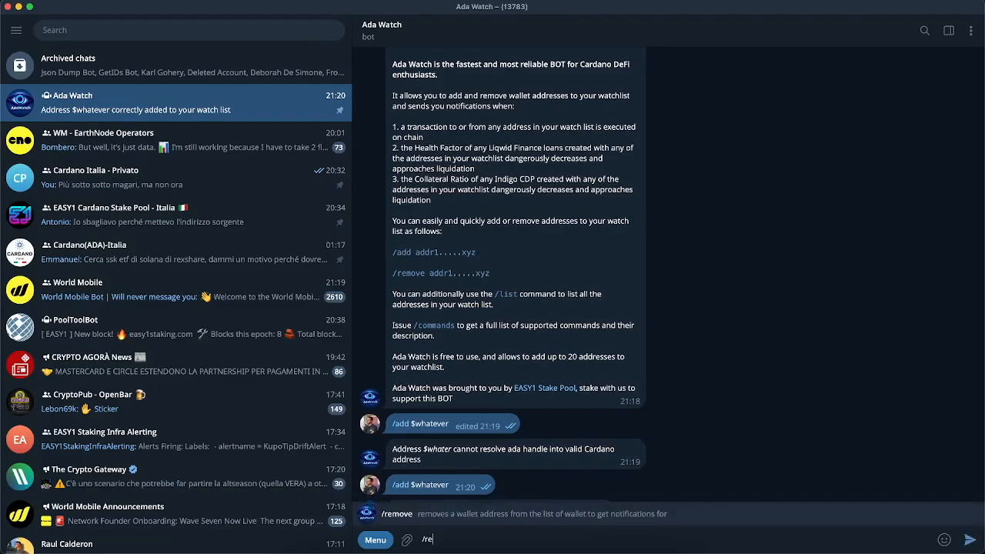
text(move whatever)
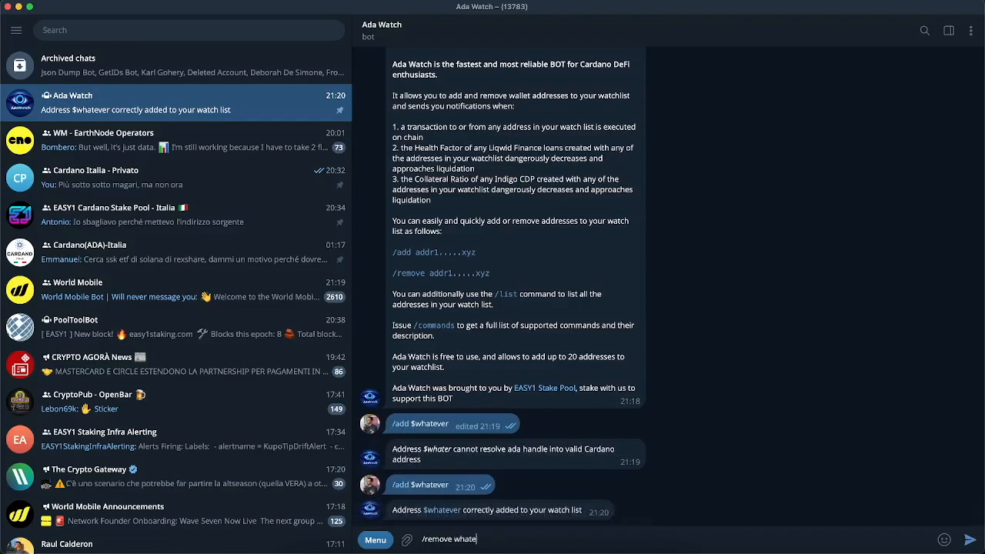
text($)
key(Return)
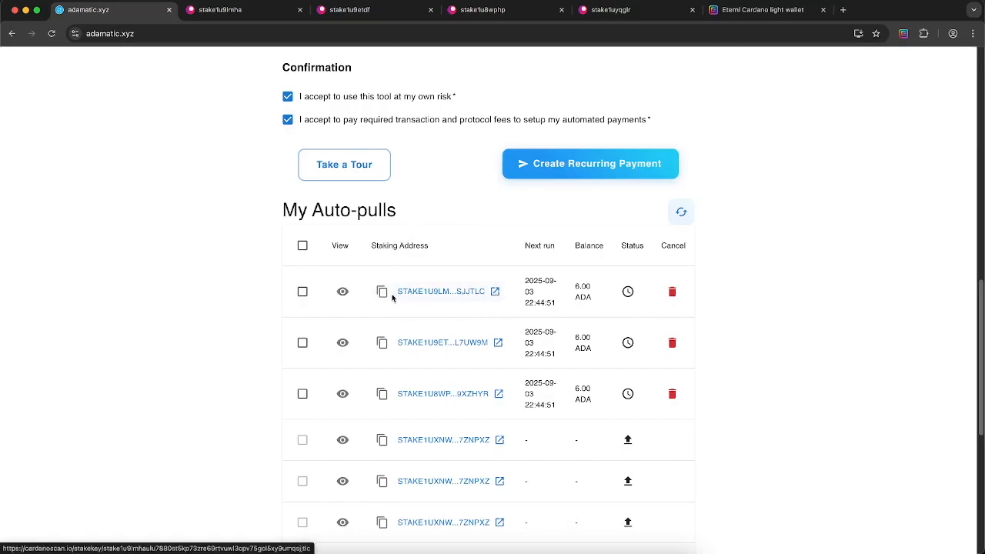
click(343, 292)
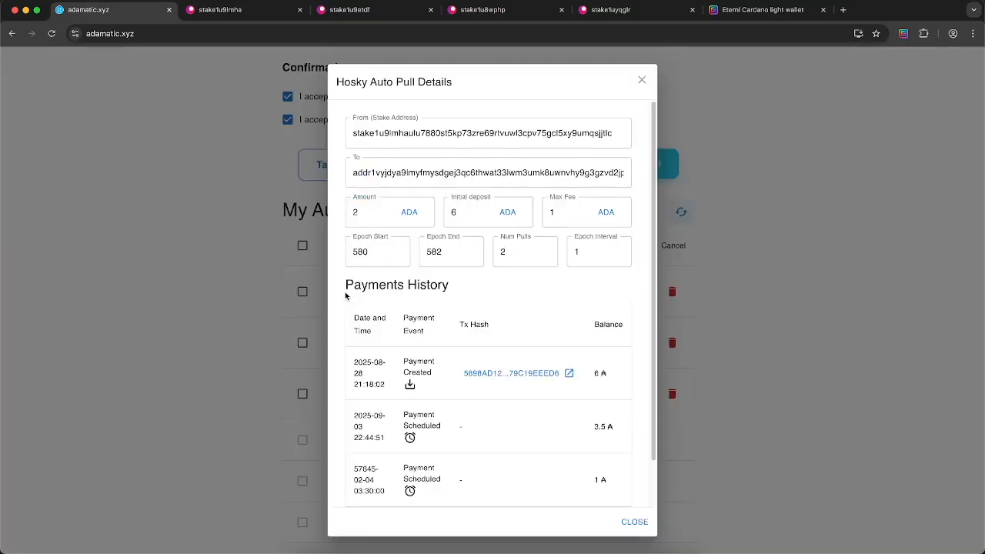
scroll(510, 213, down, 3)
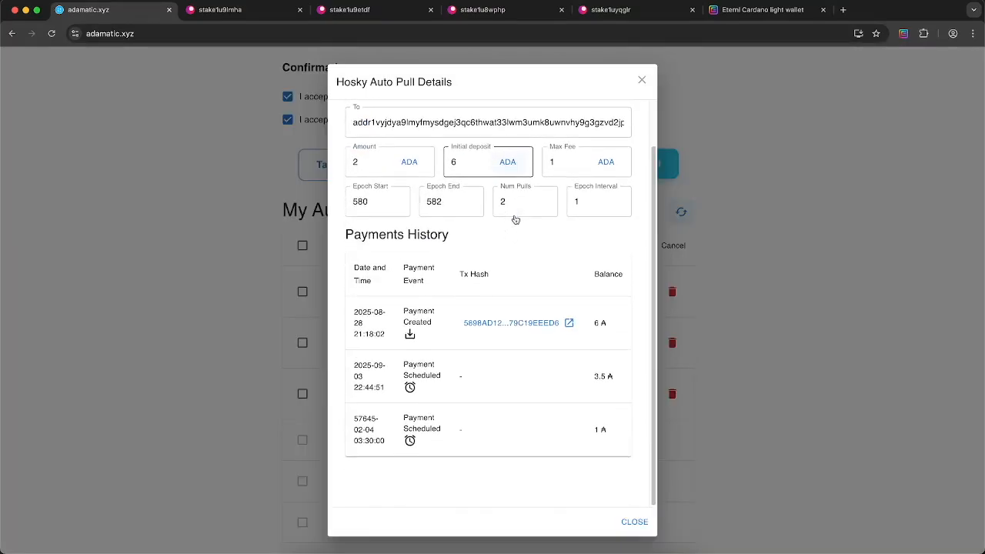
scroll(508, 213, up, 3)
drag(371, 382, 354, 370)
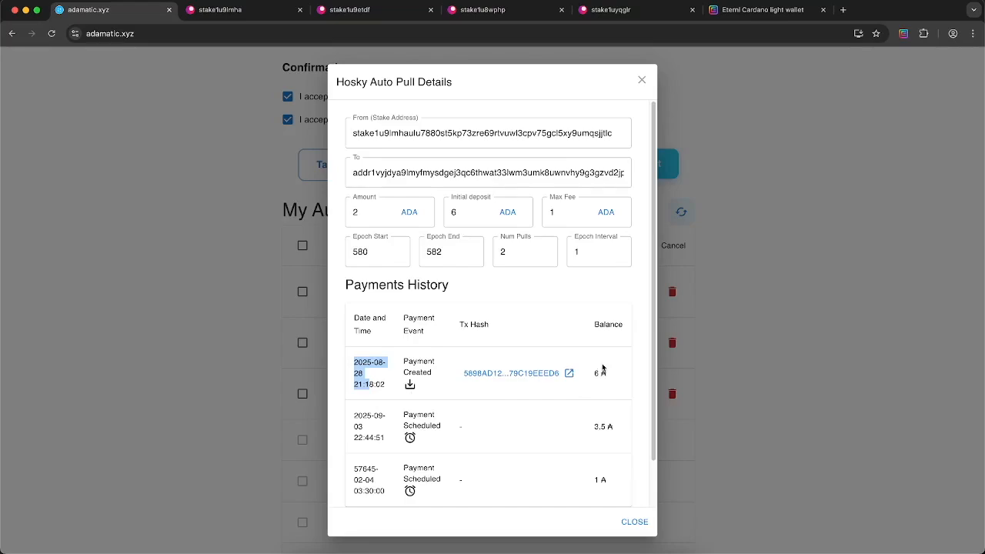
drag(608, 383, 584, 379)
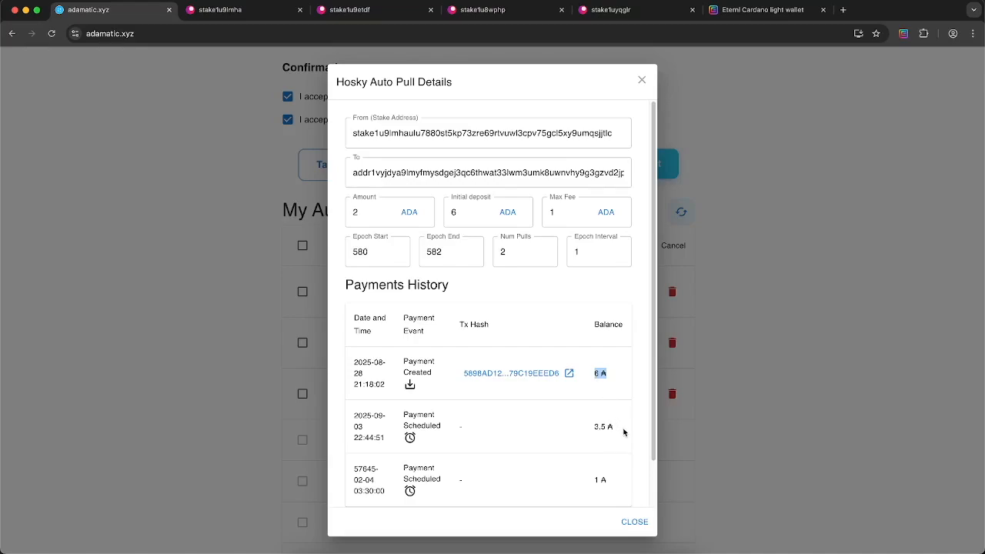
scroll(623, 431, down, 2)
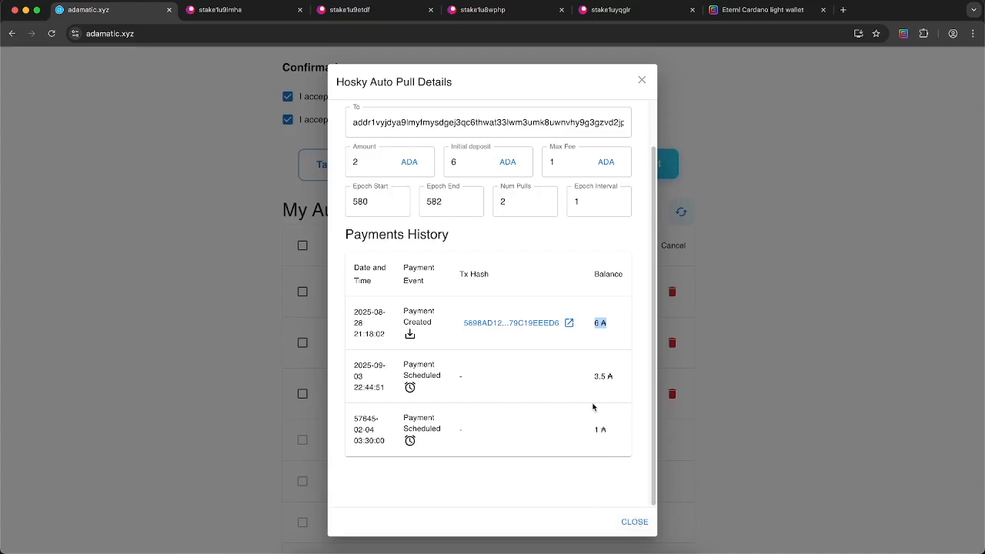
click(635, 522)
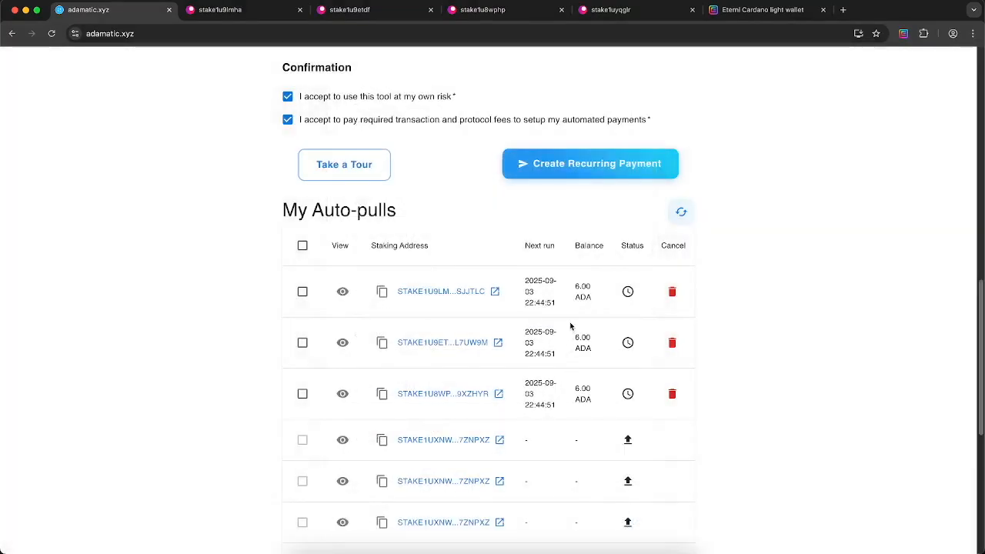
Cancel all three active Hosky auto-pulls together, signing the transaction with the Eternl spending password
click(672, 293)
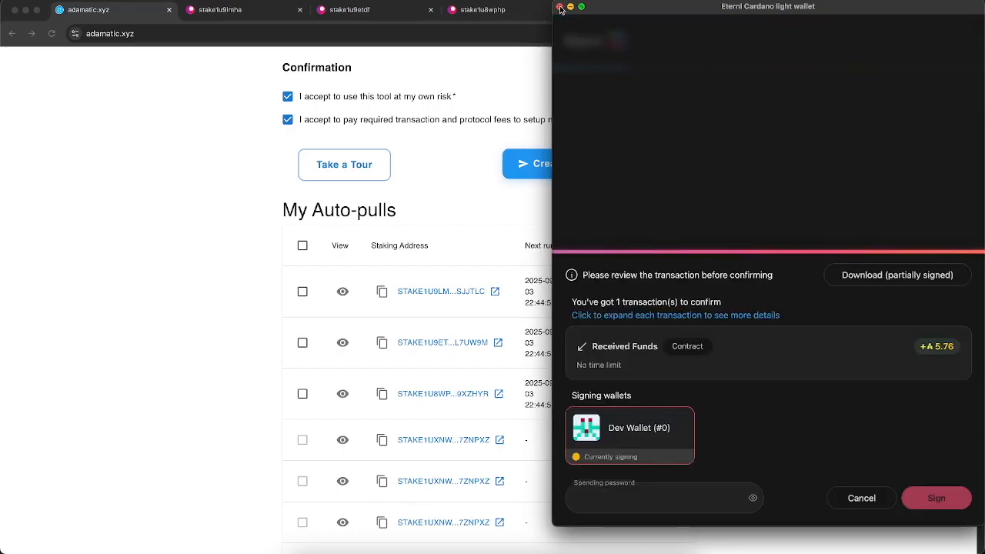
click(559, 7)
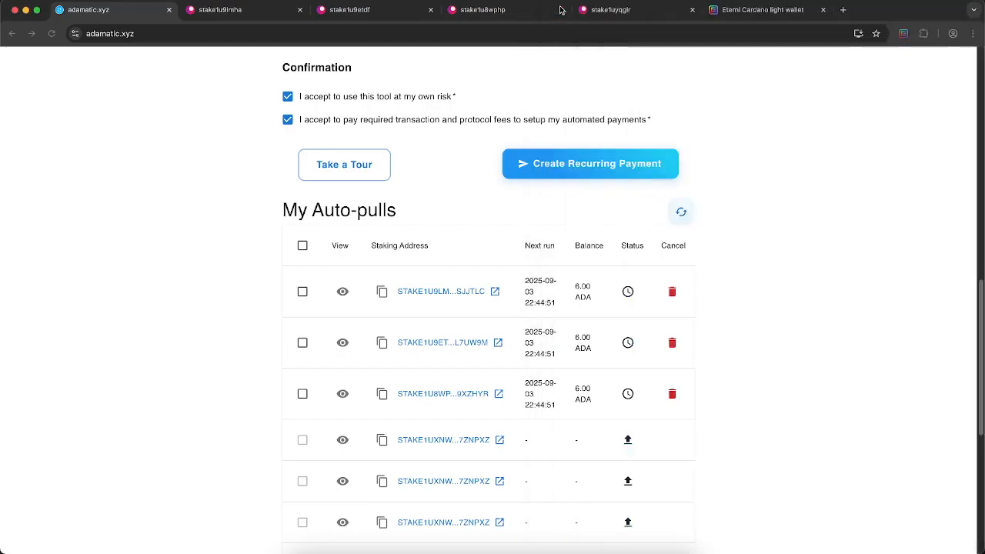
click(302, 246)
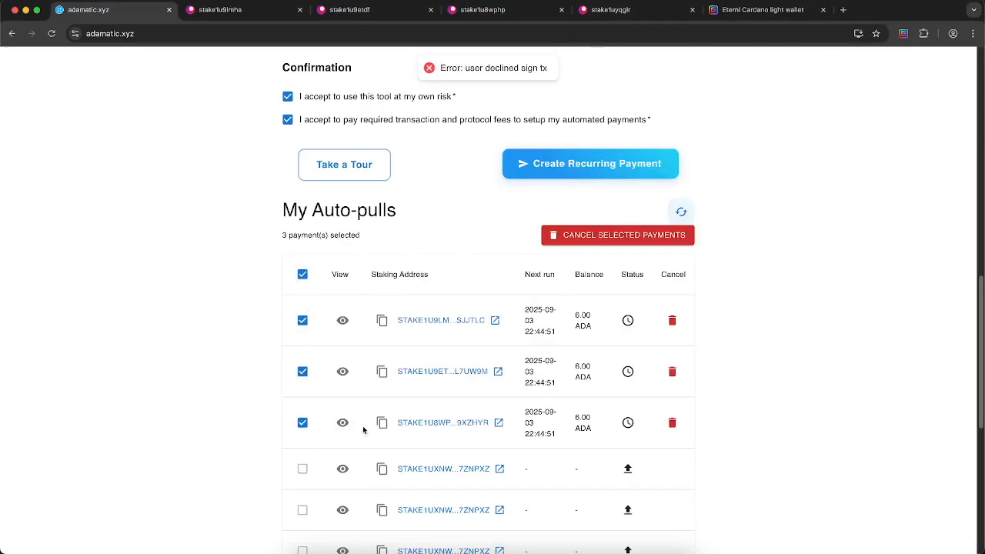
click(602, 237)
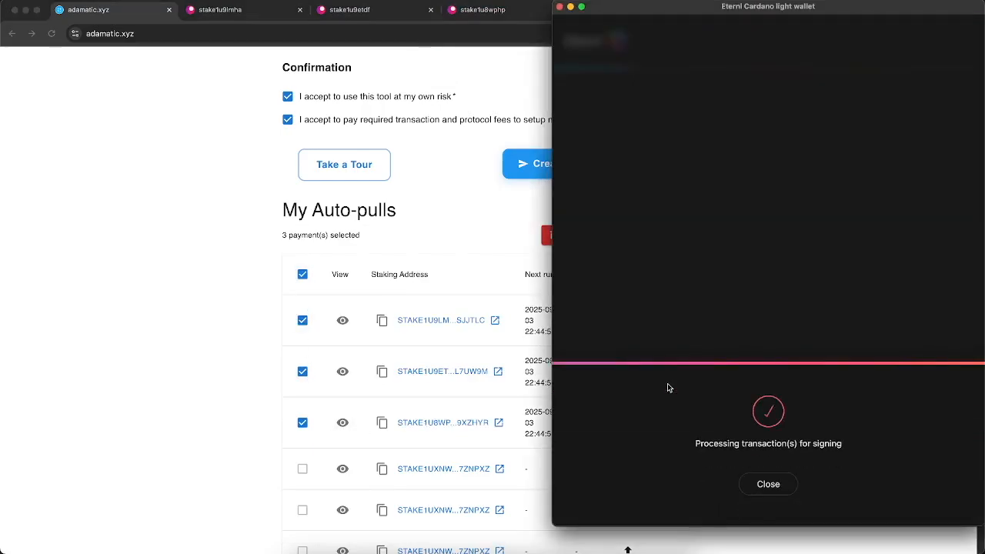
click(651, 499)
text(••••••••••••)
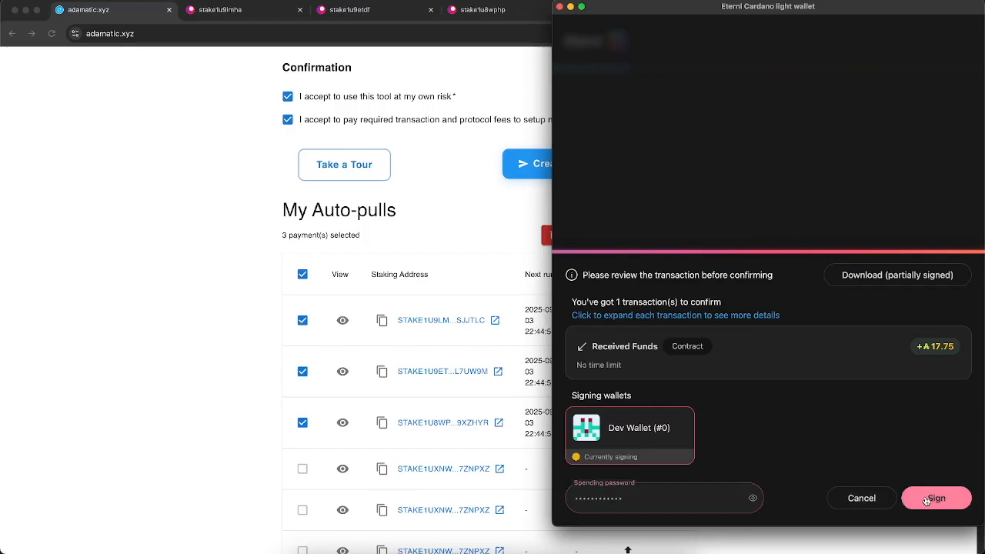
click(927, 500)
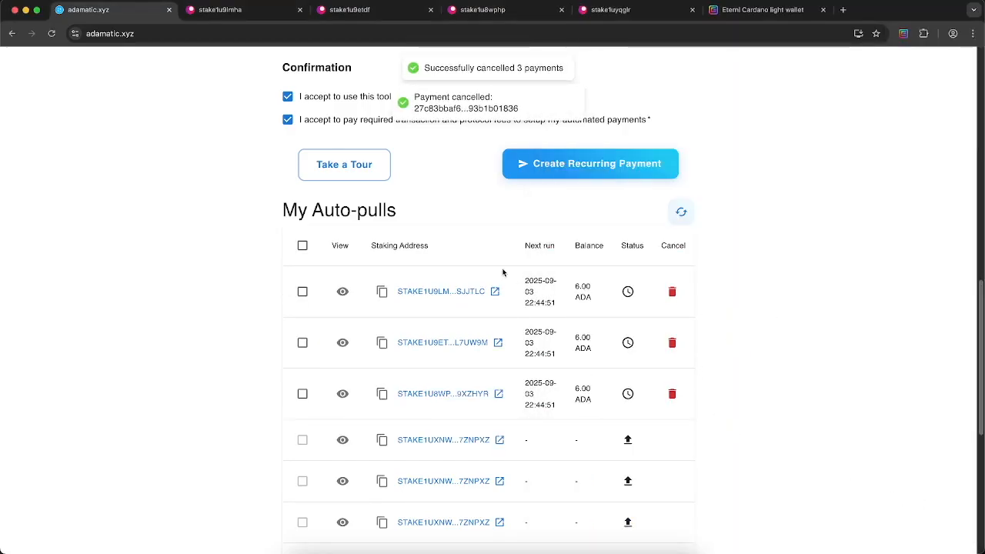
Refresh the My Auto-pulls list so the three pulls show as cancelled
scroll(503, 269, down, 6)
scroll(506, 276, up, 5)
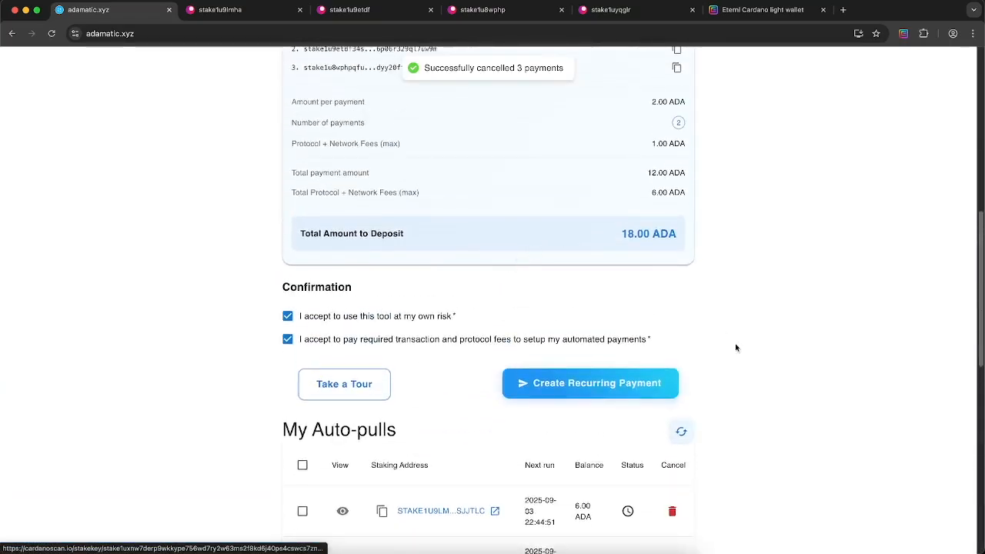
scroll(724, 419, down, 1)
click(682, 335)
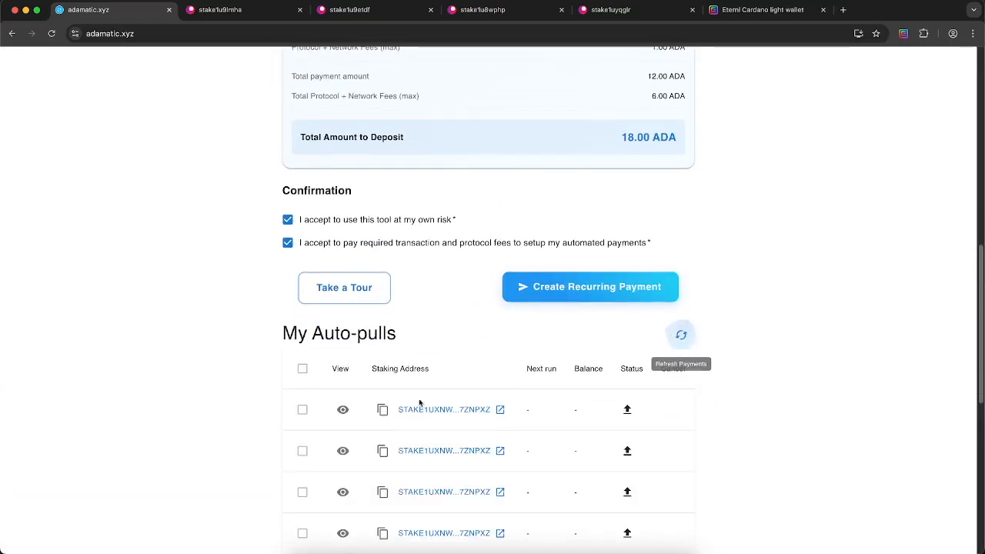
Check the Ada Watch Telegram notification for the returned funds, then return to Adamatic
scroll(355, 121, up, 1)
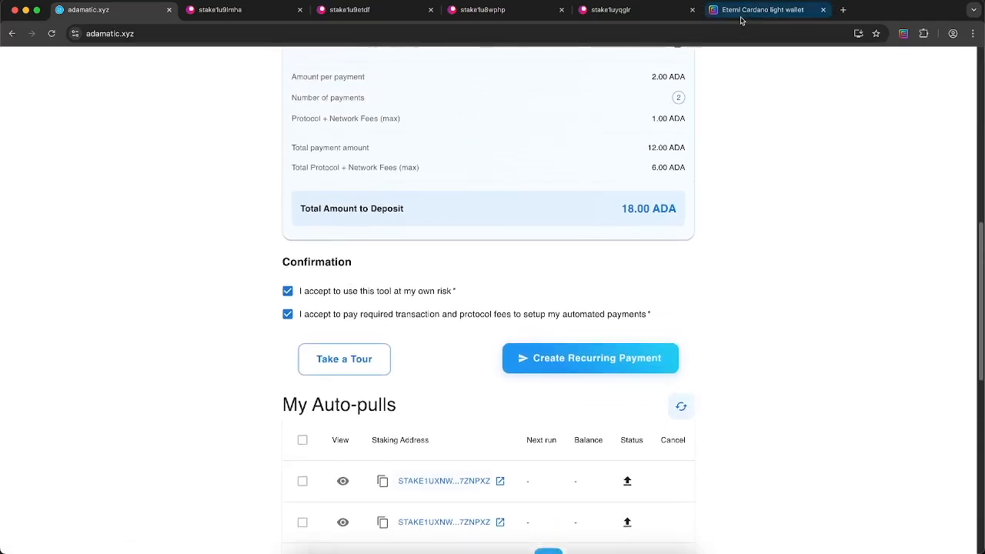
click(548, 542)
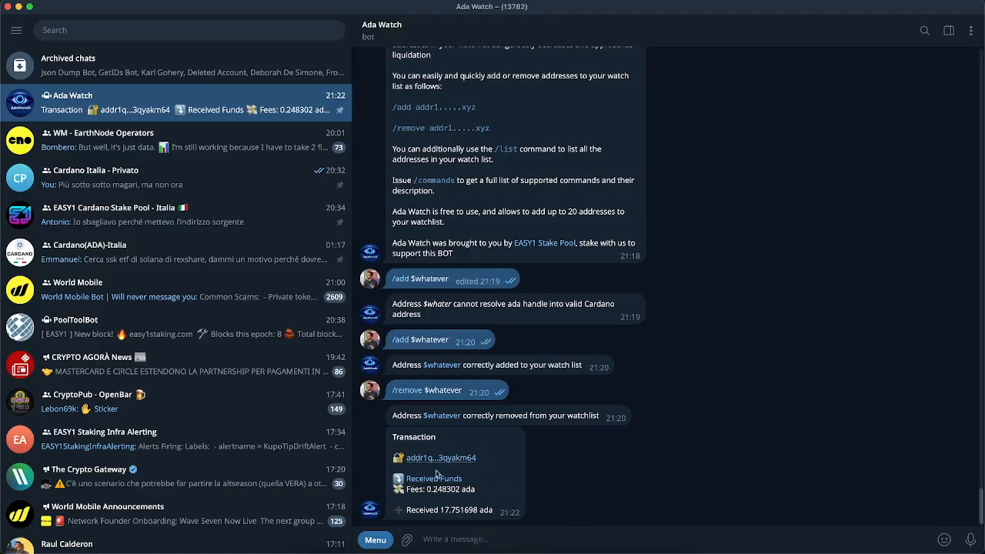
key(super+Tab)
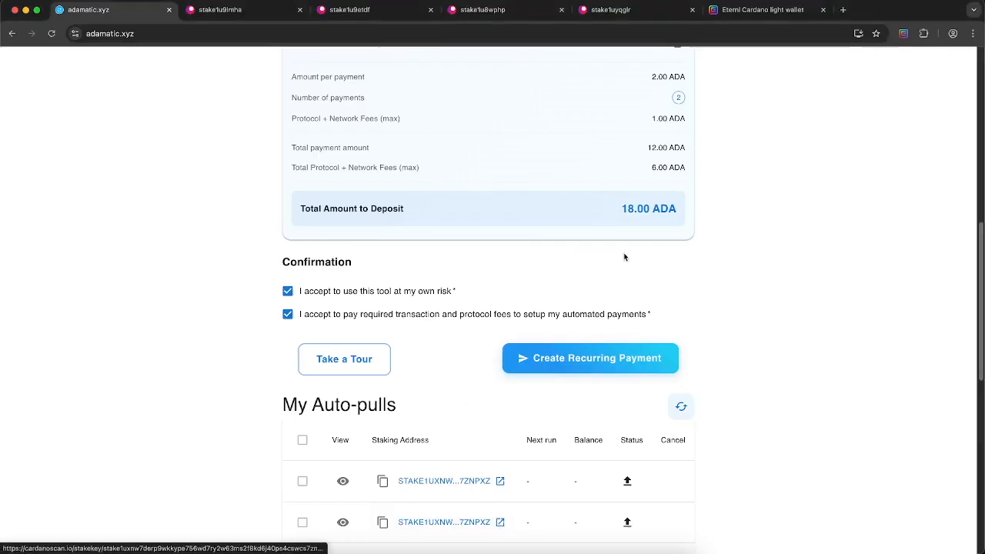
scroll(754, 334, up, 10)
scroll(754, 334, down, 10)
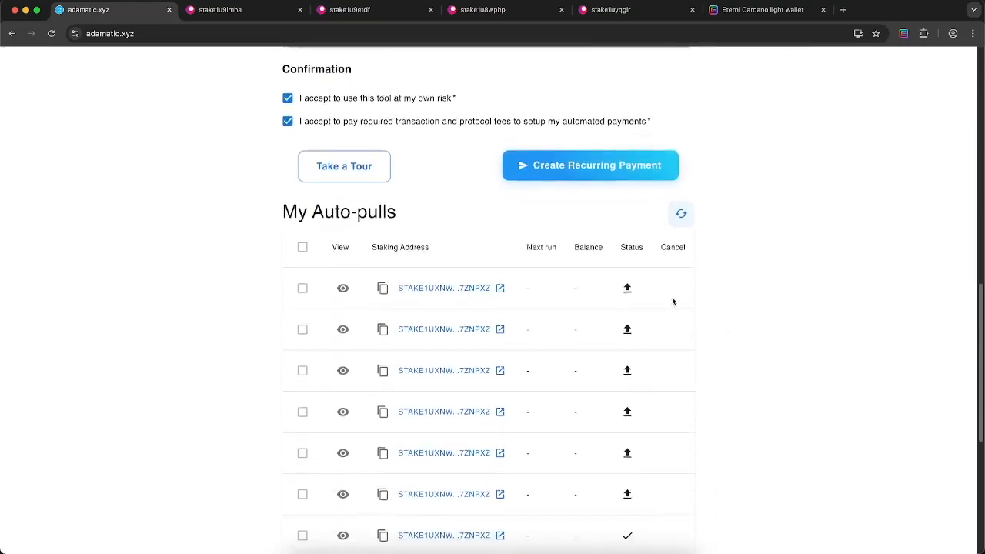
scroll(448, 290, down, 5)
scroll(538, 254, up, 2)
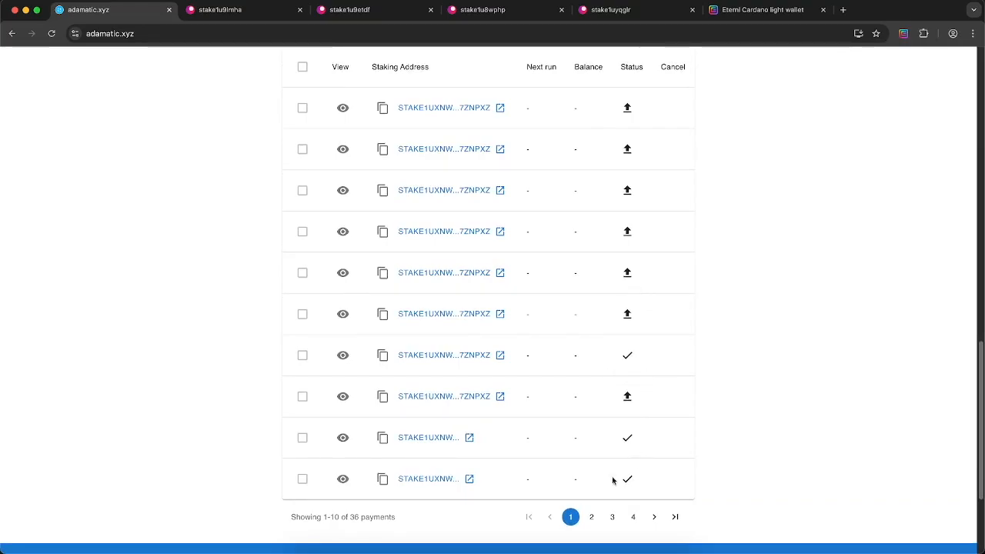
click(341, 398)
scroll(543, 347, down, 2)
scroll(543, 347, up, 2)
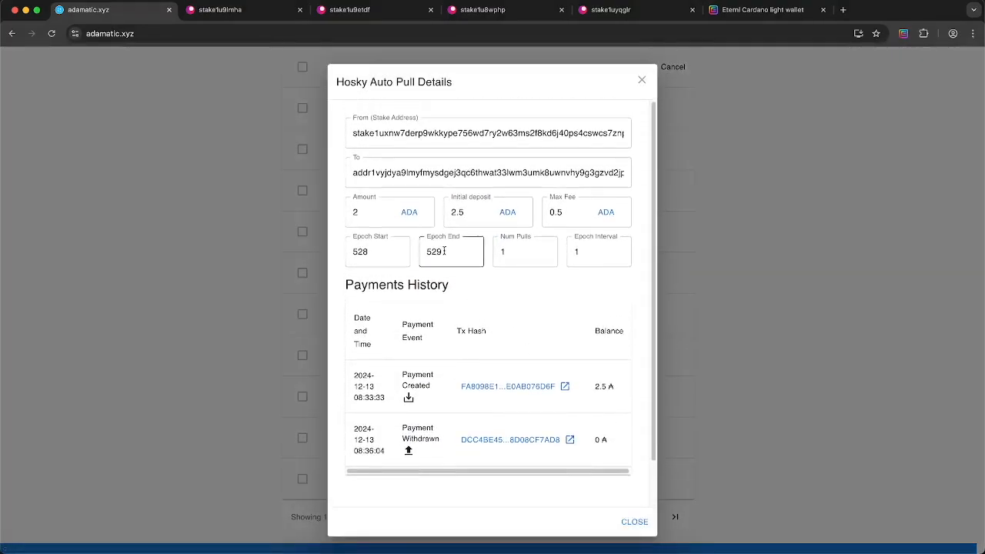
click(632, 523)
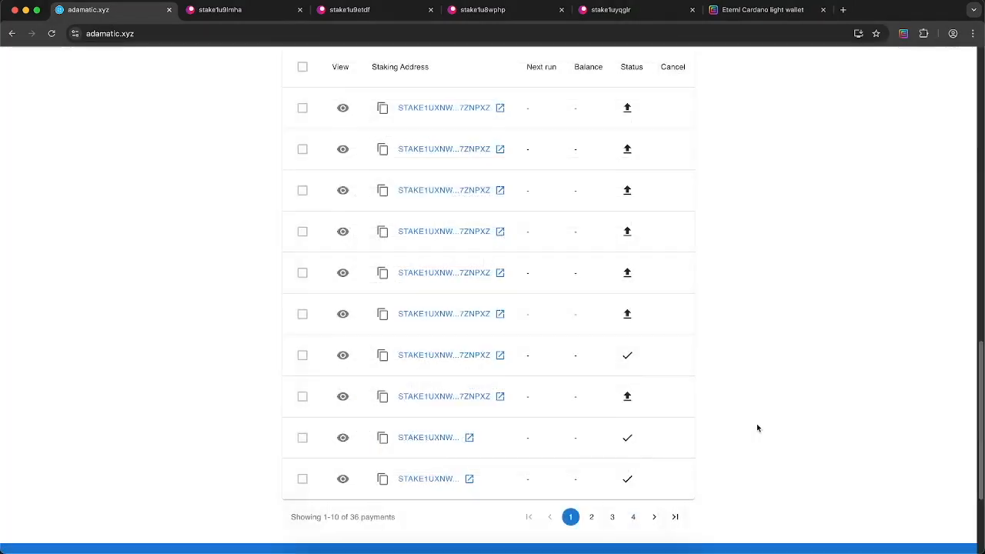
click(655, 519)
click(654, 519)
click(655, 519)
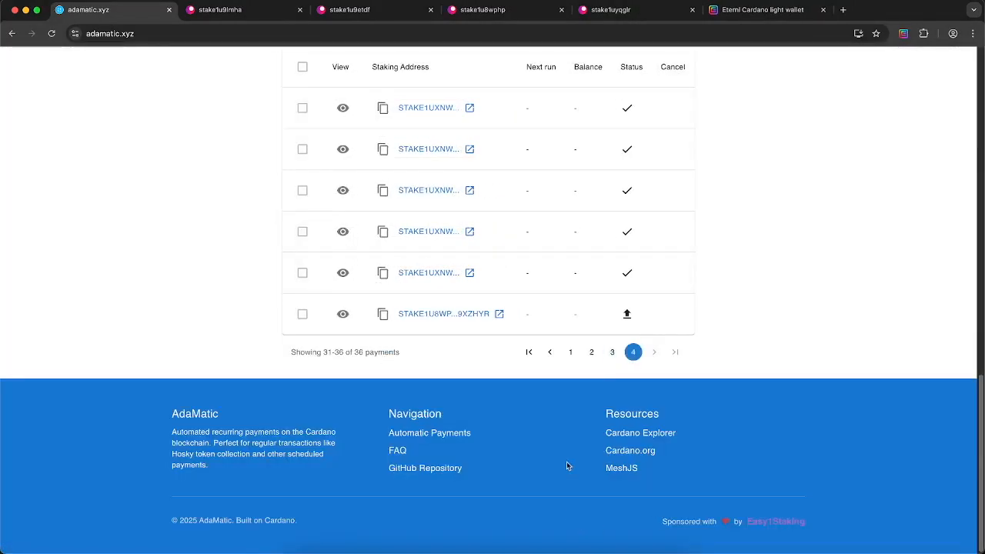
click(552, 352)
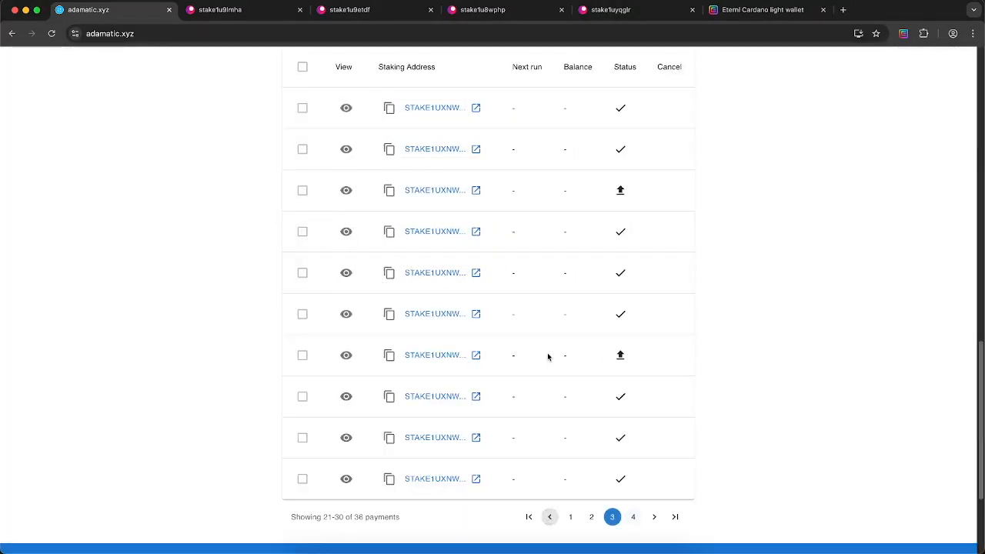
click(528, 518)
scroll(615, 362, up, 10)
scroll(612, 363, up, 3)
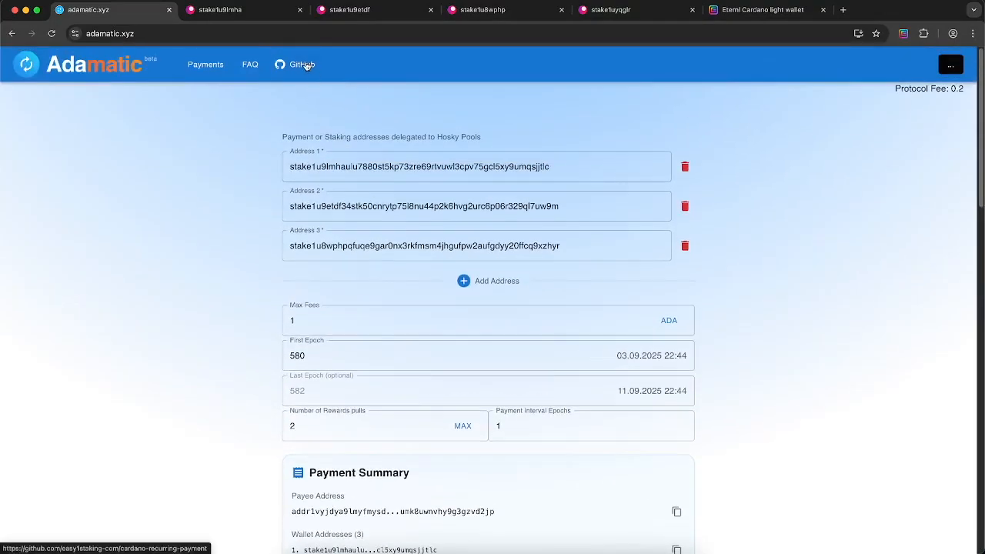
click(251, 65)
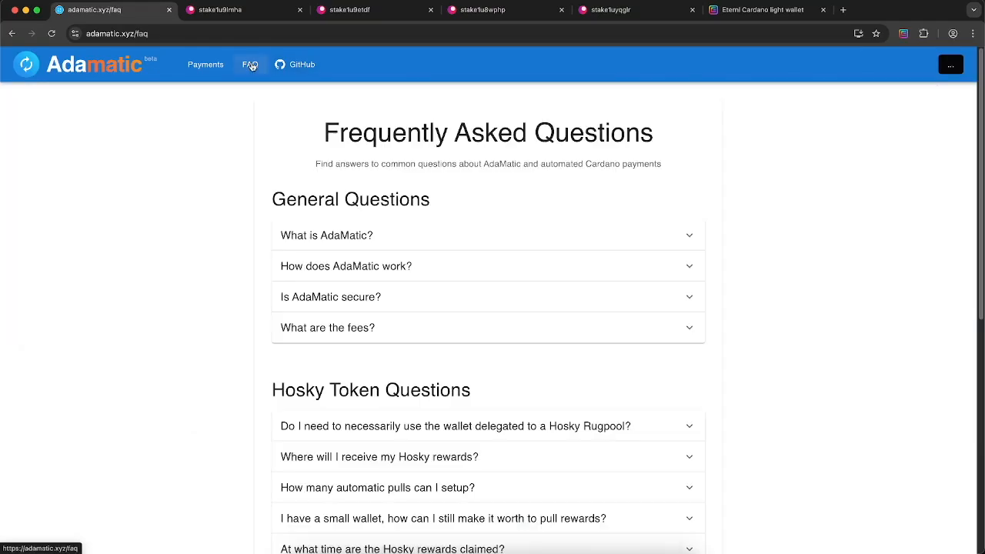
scroll(589, 245, down, 6)
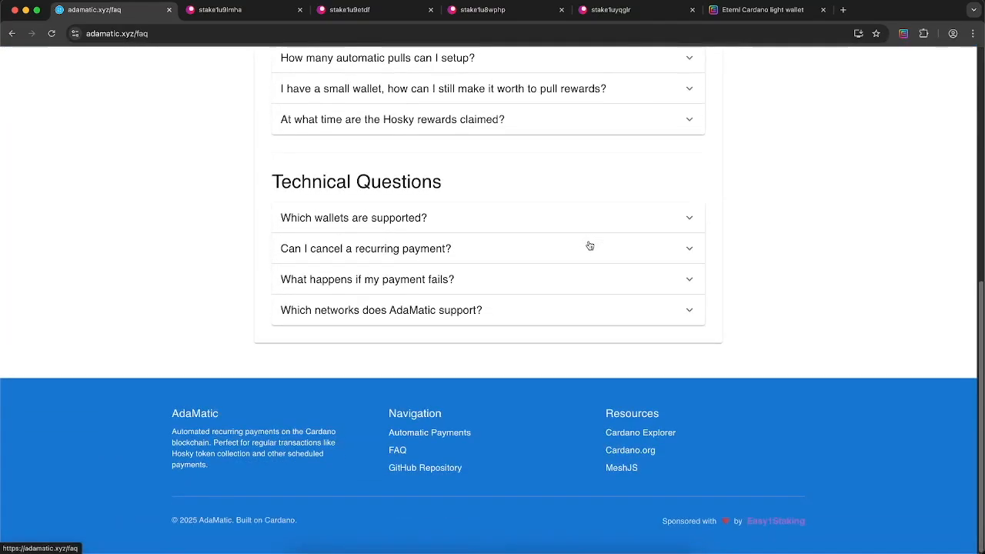
scroll(538, 223, up, 6)
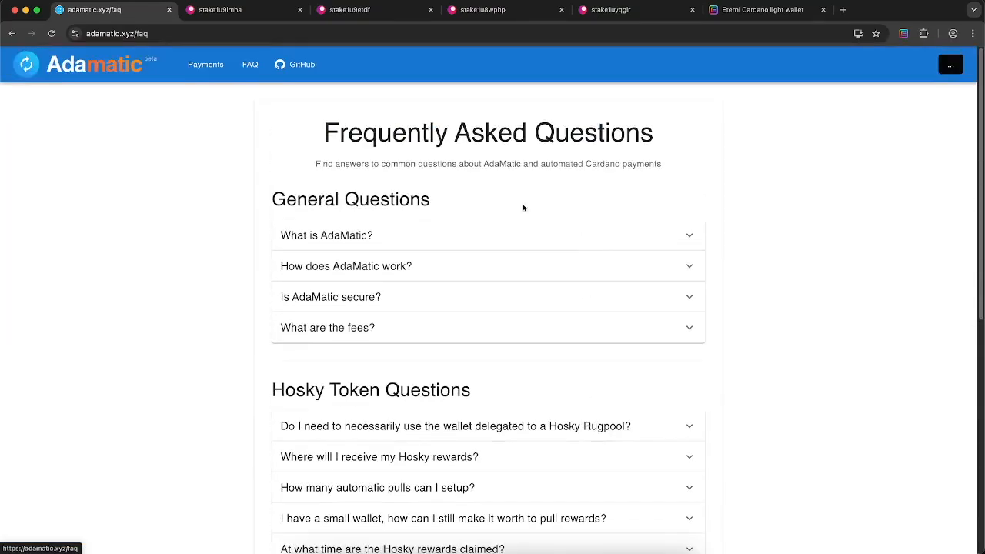
click(203, 66)
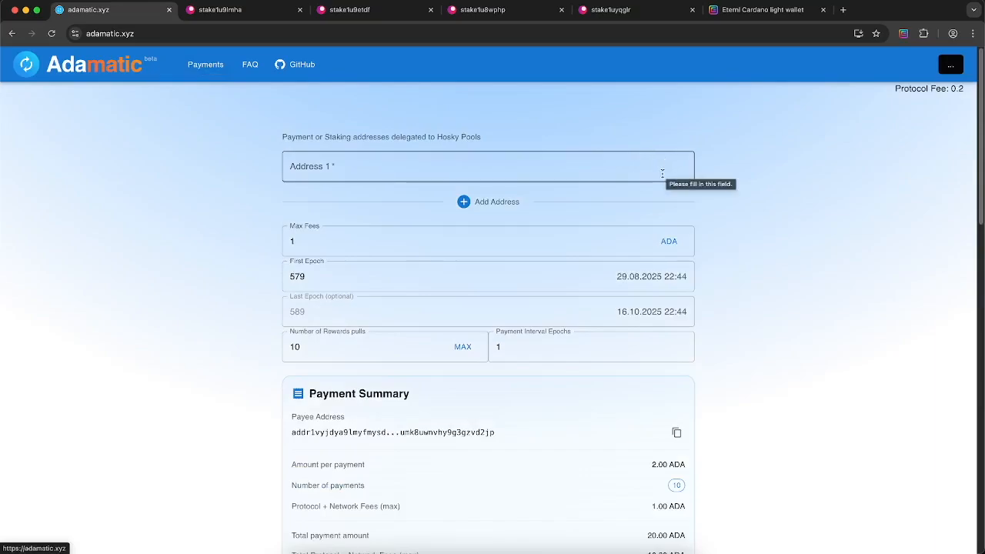
Disconnect the current wallet and connect a different Eternl wallet, refilling Address 1
click(945, 68)
click(934, 109)
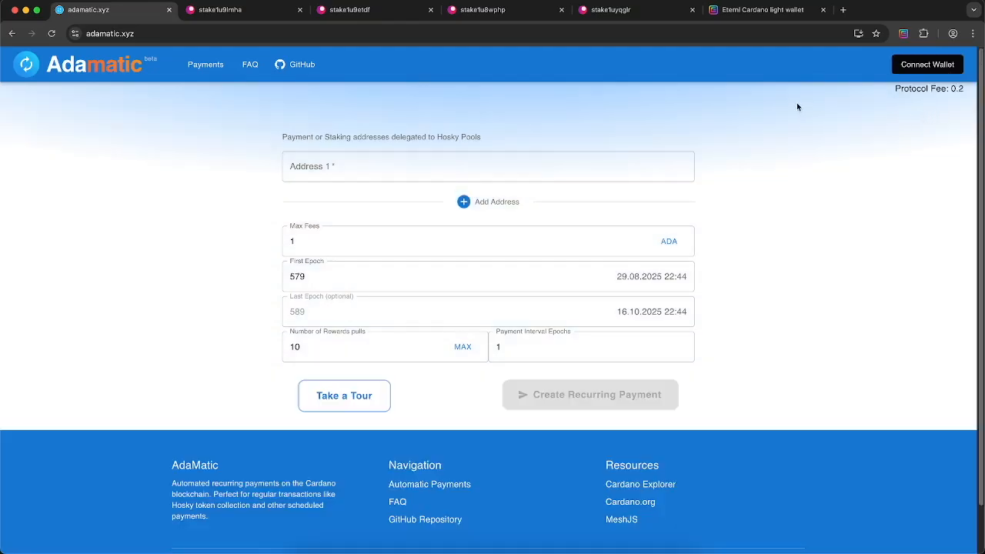
click(915, 65)
click(416, 297)
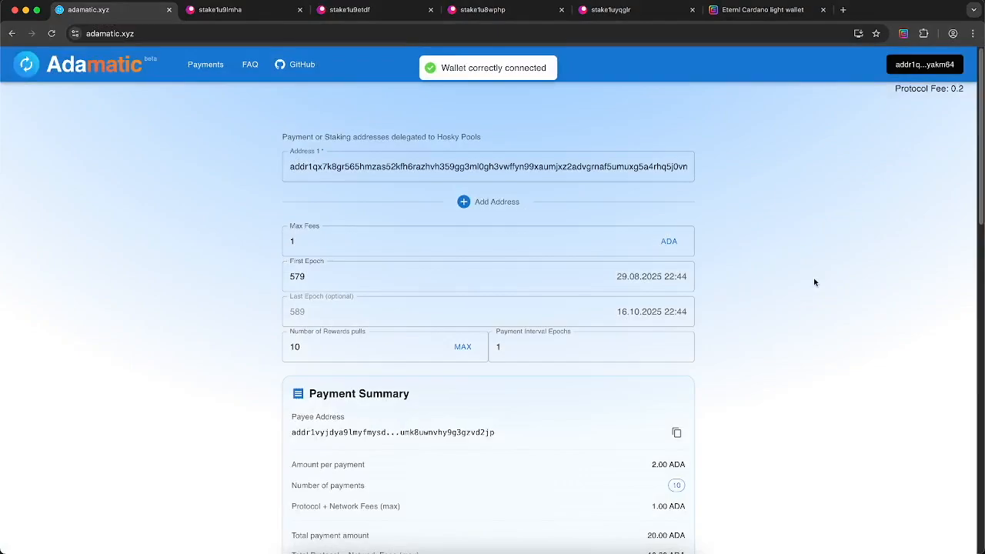
scroll(813, 278, down, 6)
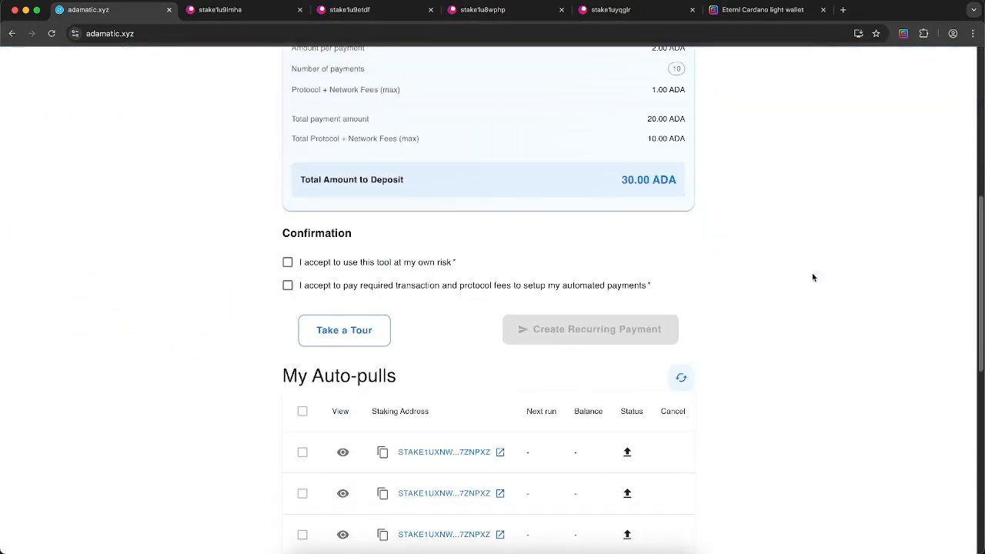
scroll(813, 276, up, 5)
scroll(807, 274, up, 2)
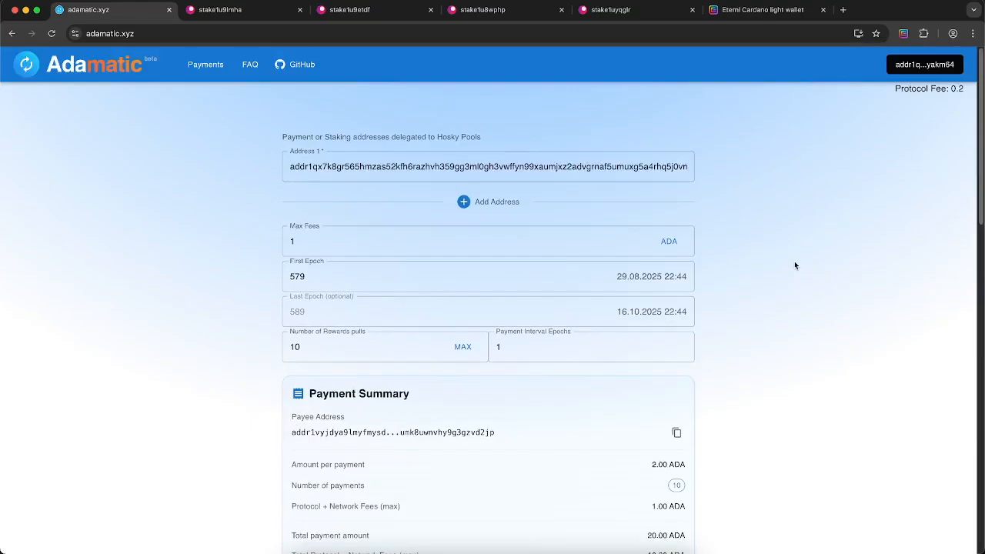
From the stake1u9lmha pool.pm tab, open the EASY1 stake pool's delegations page
click(260, 12)
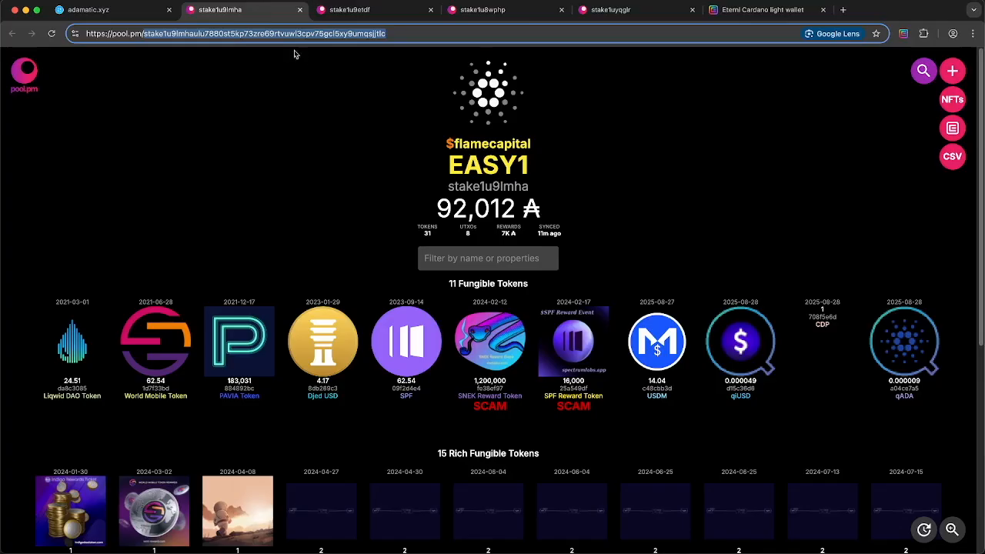
click(483, 167)
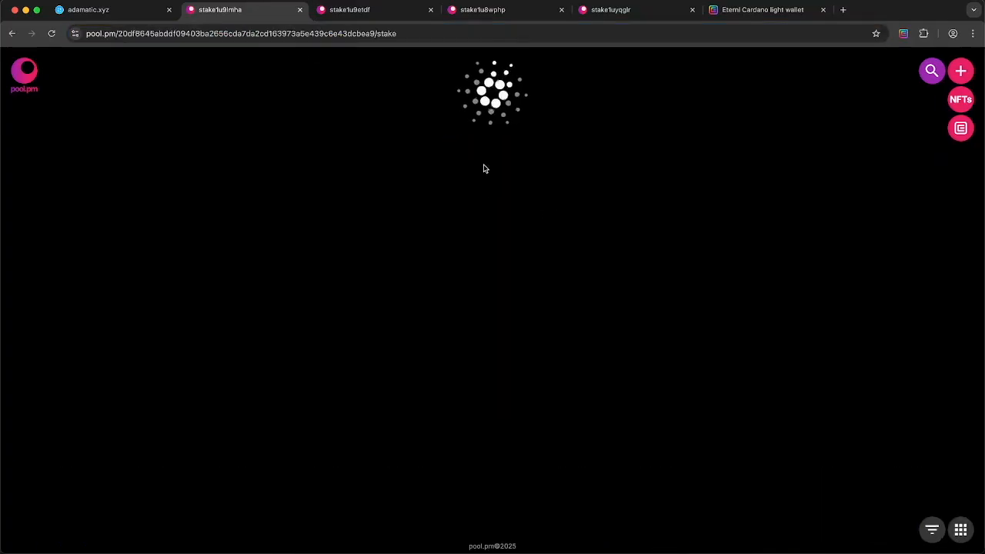